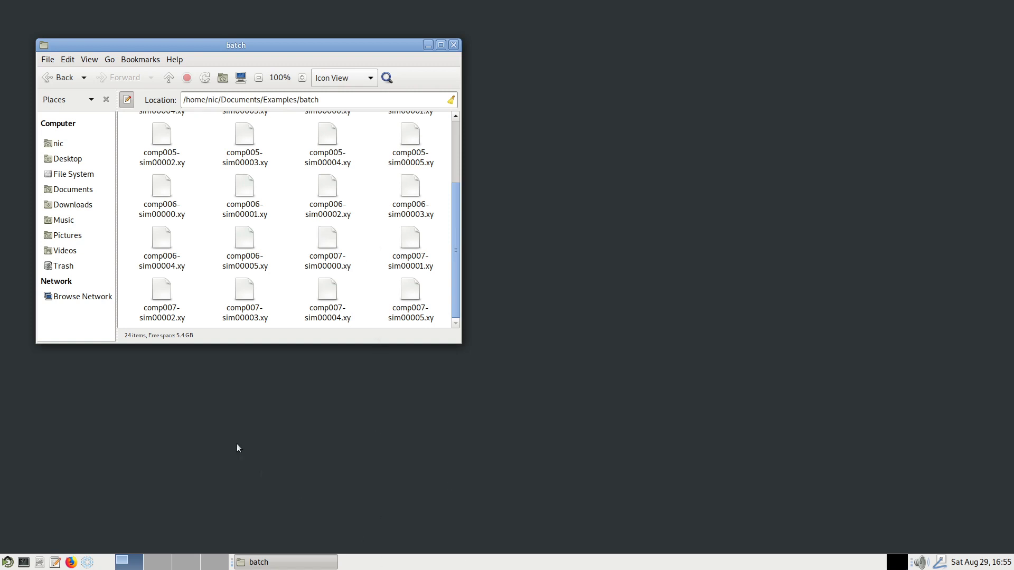
Step: Start Profex and drag all 24 .xy files from the batch folder into it as projects
click(87, 562)
click(284, 563)
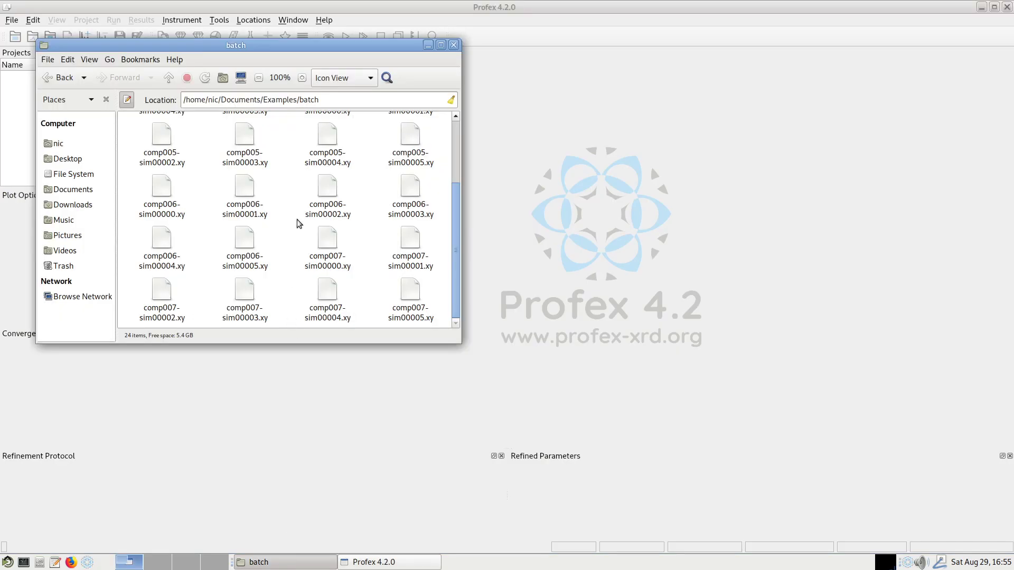
key(ctrl+a)
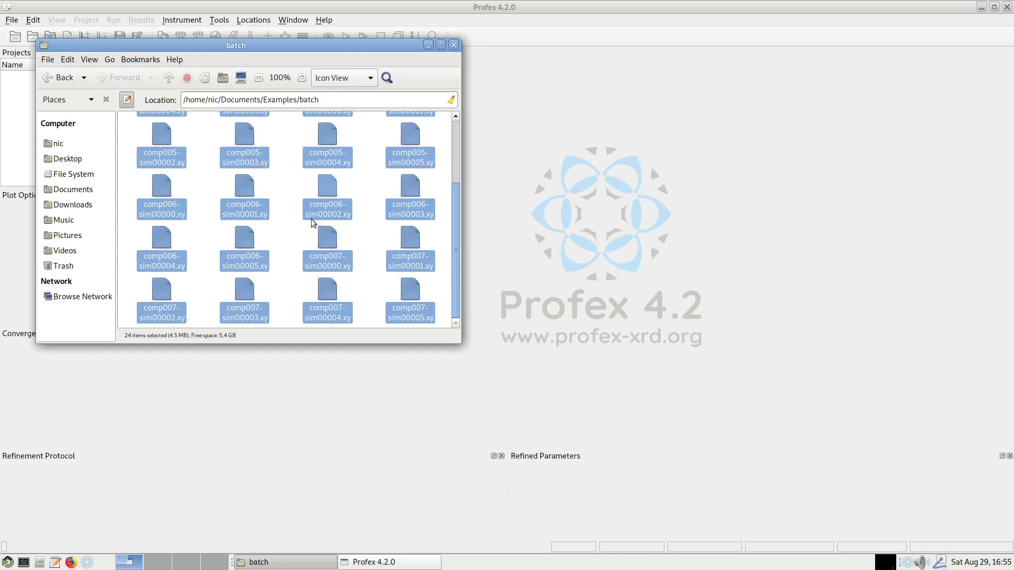
drag(328, 209, 789, 228)
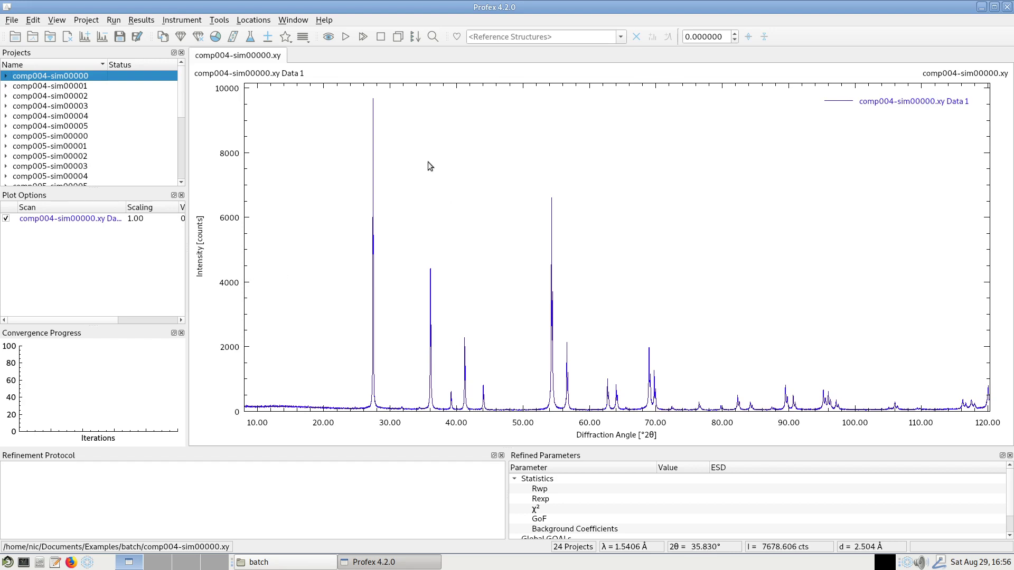
Step: Overlay Rutile reference peaks on comp004-sim00000 and zoom into the 30–37° region
click(532, 40)
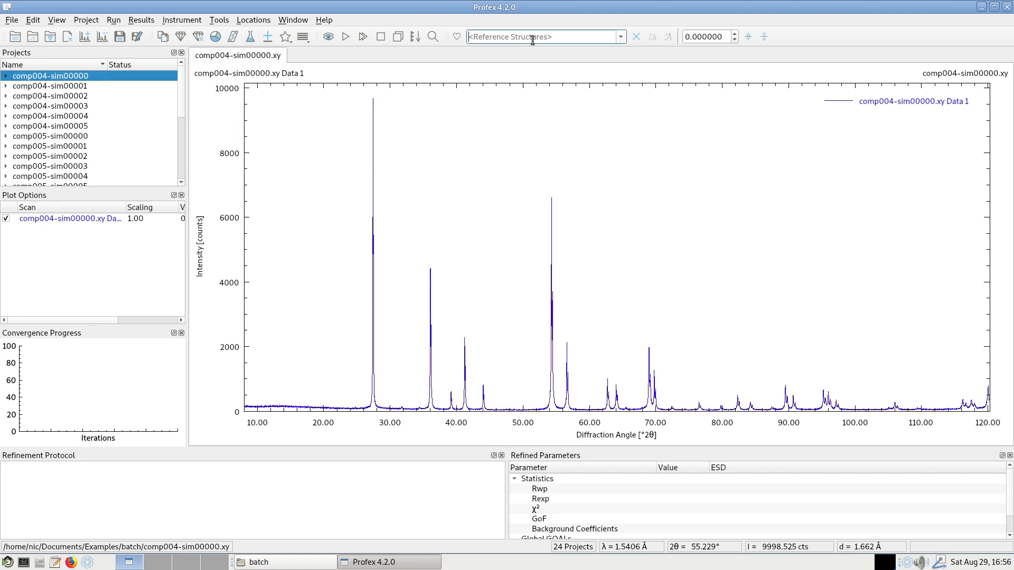
text(rutile)
key(Return)
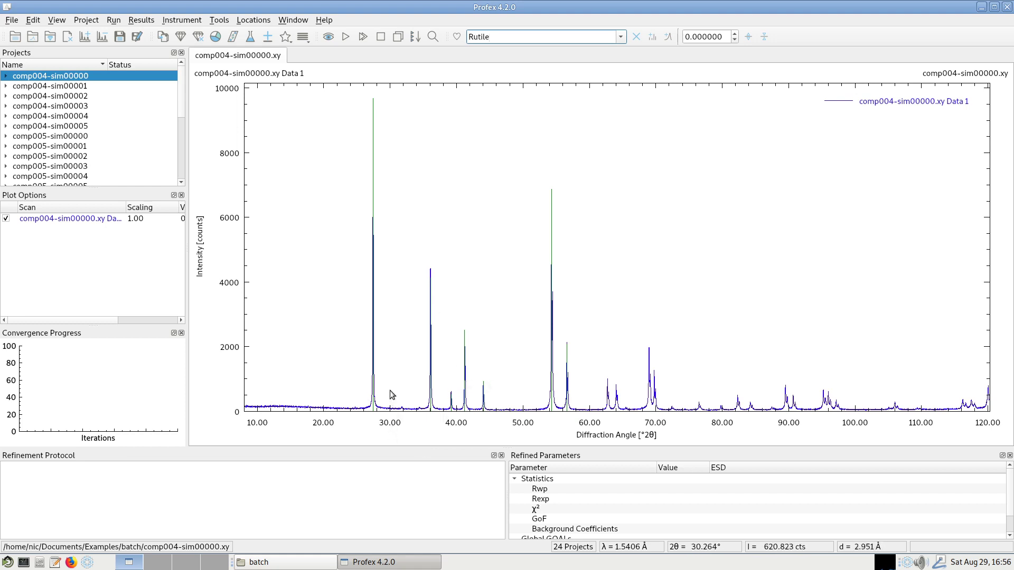
drag(386, 384, 436, 417)
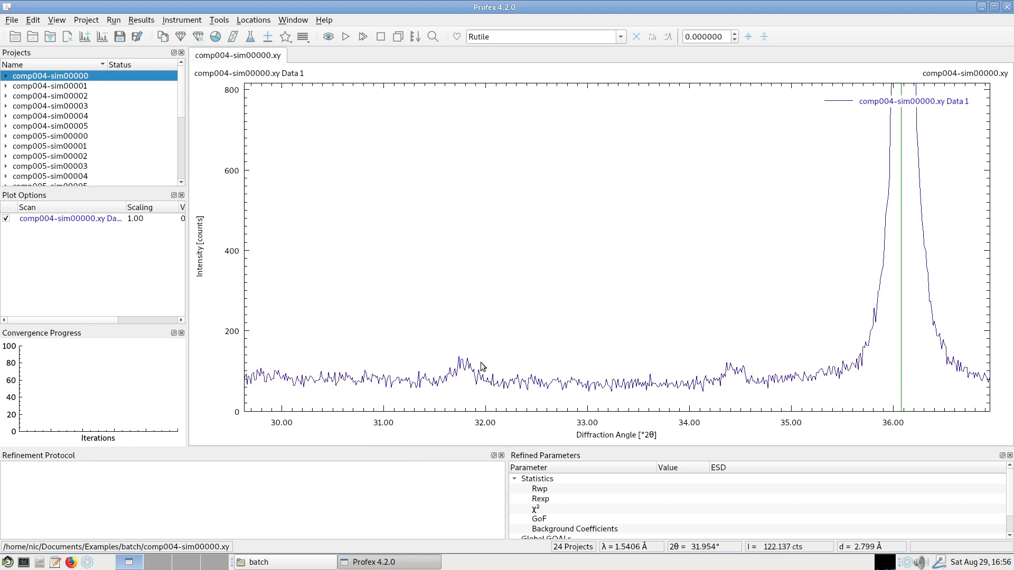
Step: Replace the reference with Zincite, zoom back out, and show comp005-sim00000
drag(508, 37, 461, 37)
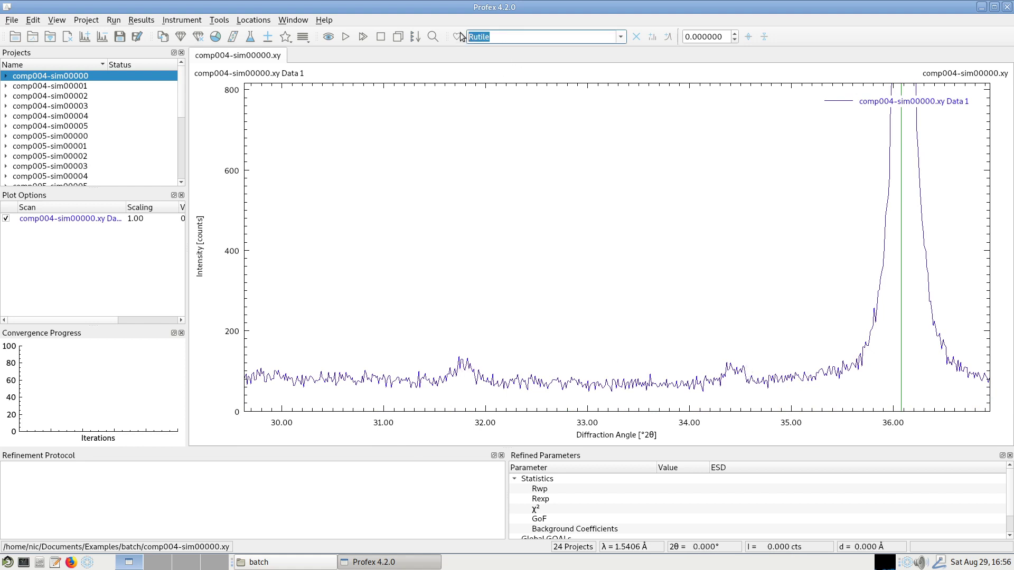
text(Zincite)
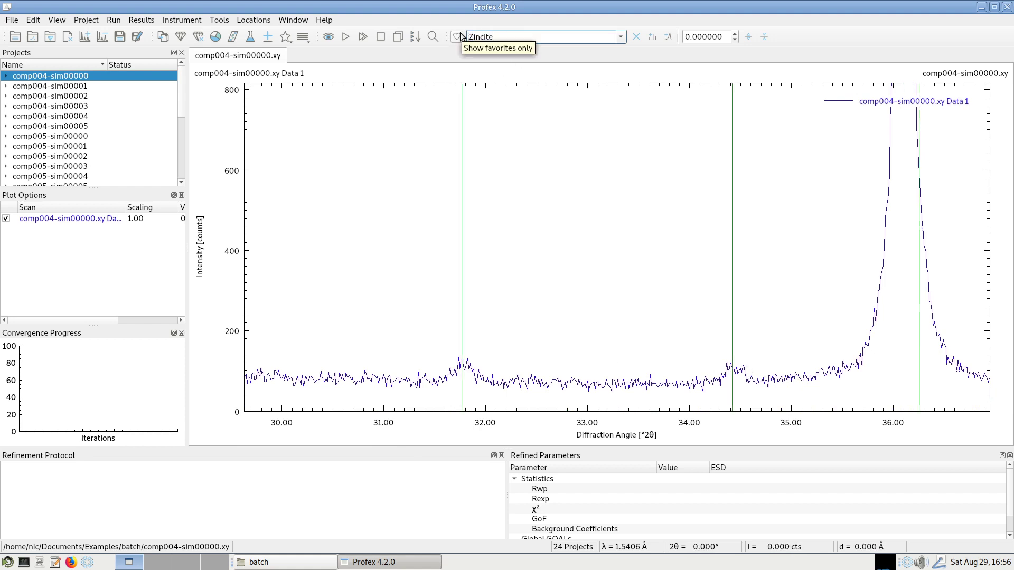
right_click(503, 315)
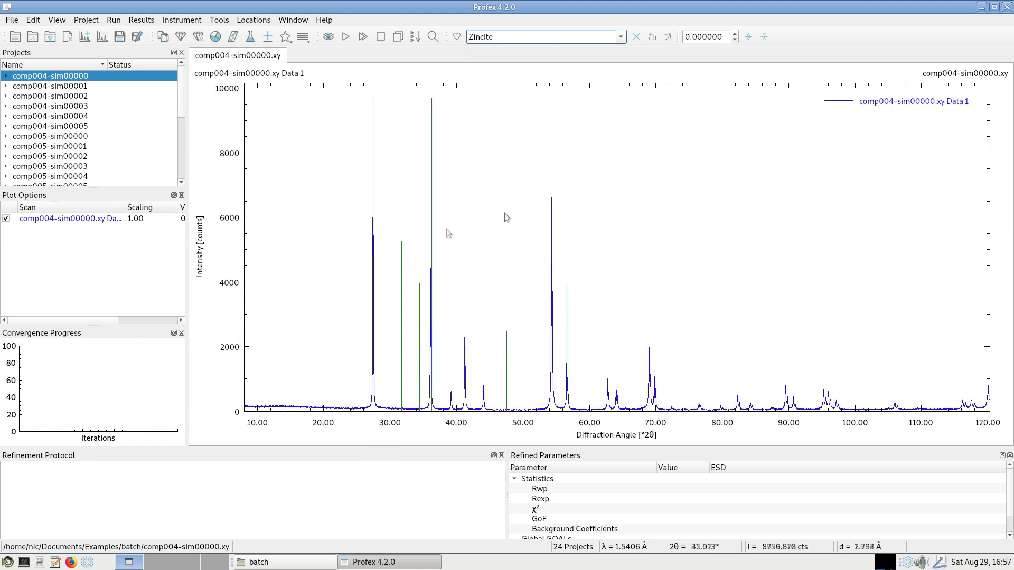
click(55, 138)
Step: Show comp006 and comp007 patterns and overlay Zincite reference peaks
click(56, 168)
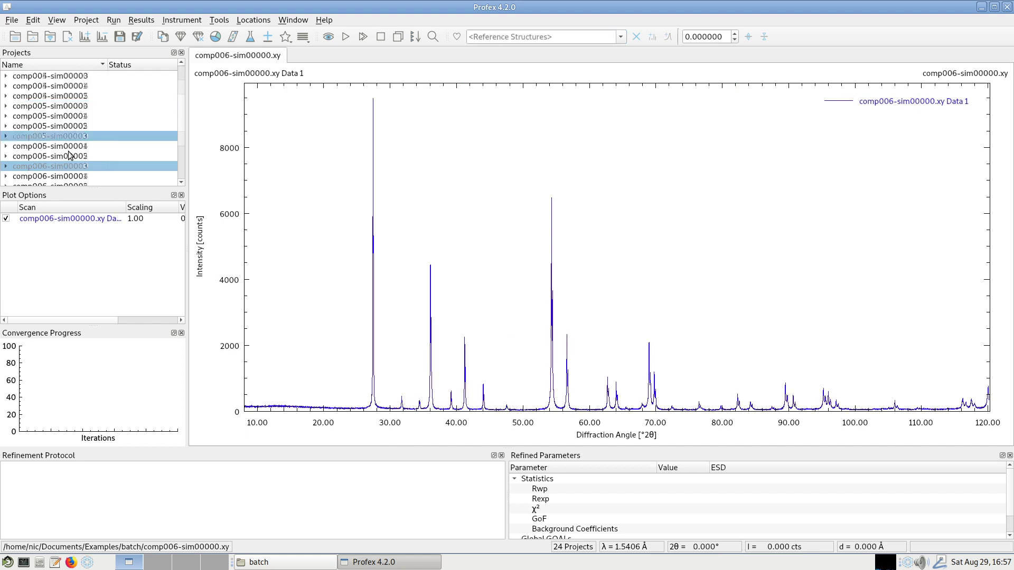
click(65, 167)
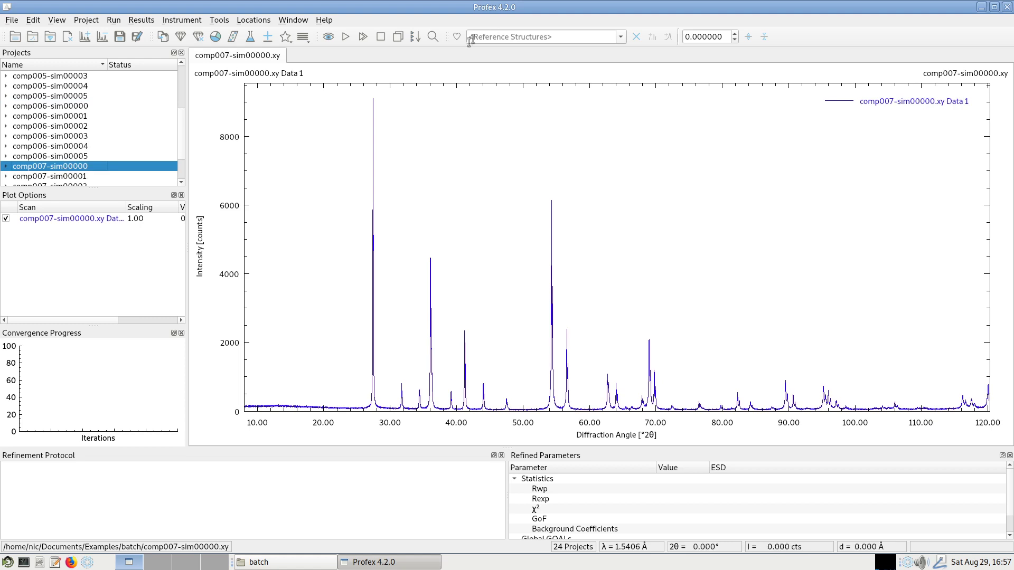
click(489, 34)
text(z)
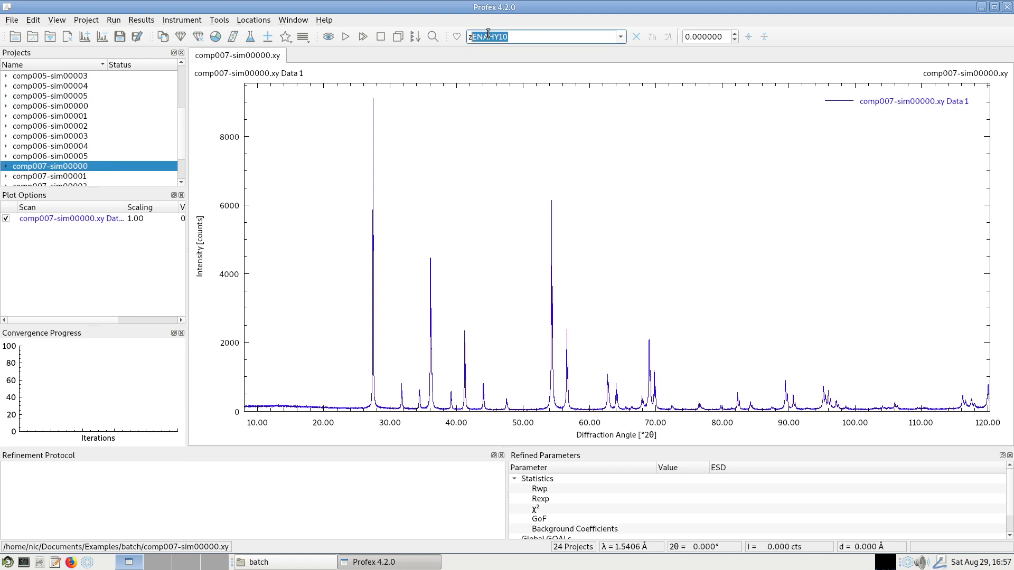
text(inc)
key(Return)
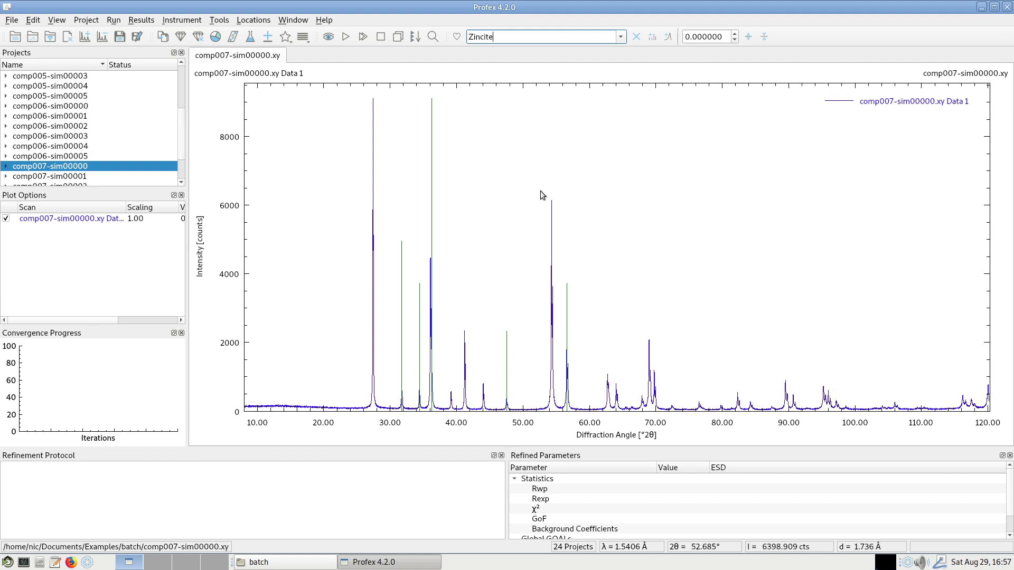
Step: Return to comp004-sim00000 and clear the Zincite reference overlay
scroll(182, 79, up, 3)
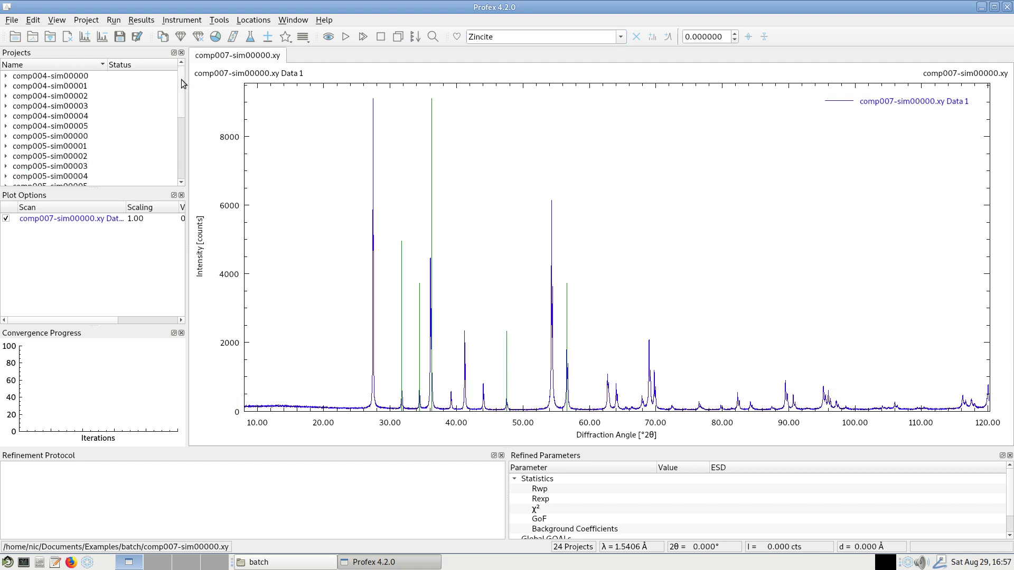
click(103, 77)
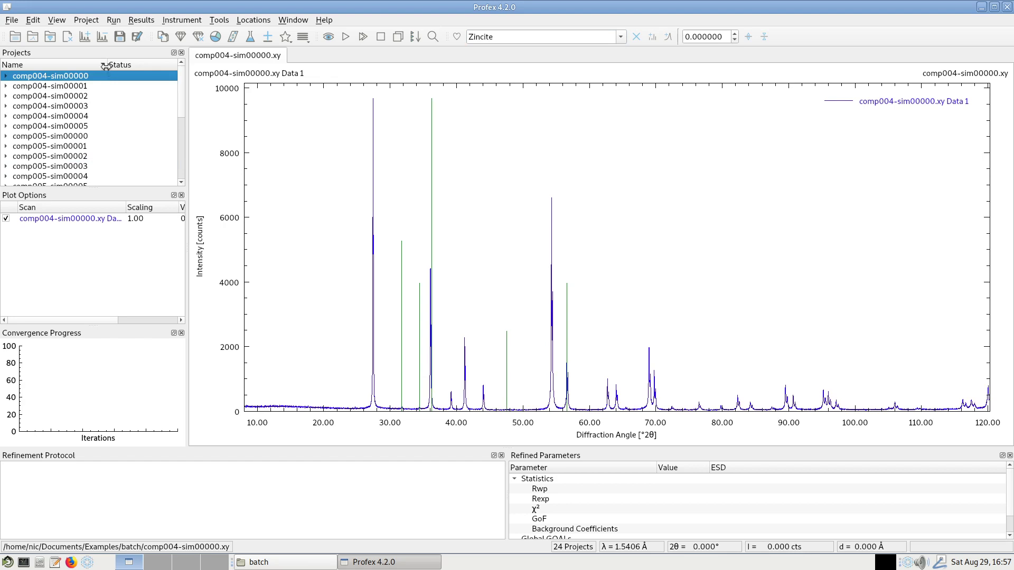
click(636, 37)
Step: Overlay Rutile as the reference structure on comp004-sim00000
click(492, 40)
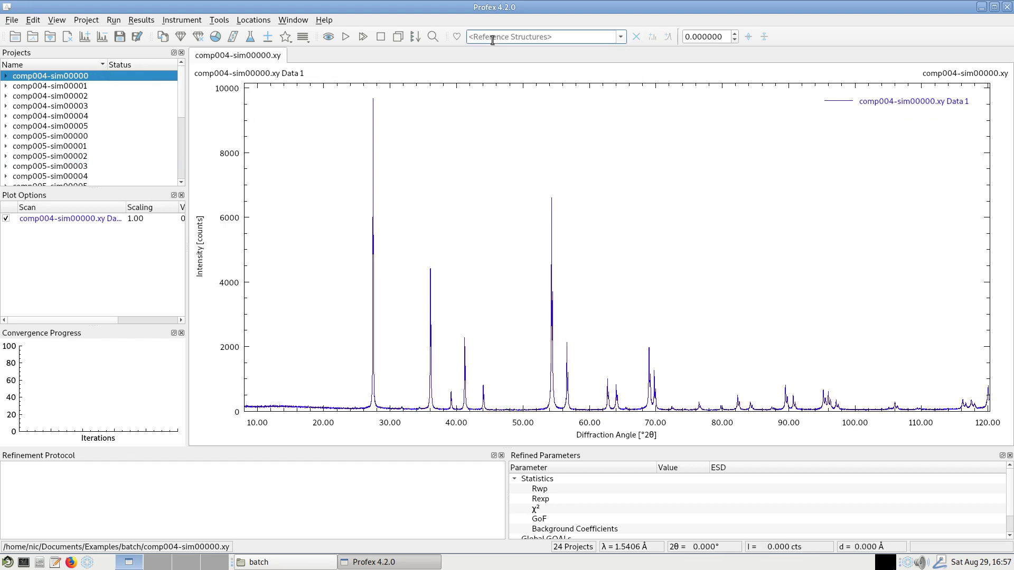
text(rutile)
key(Return)
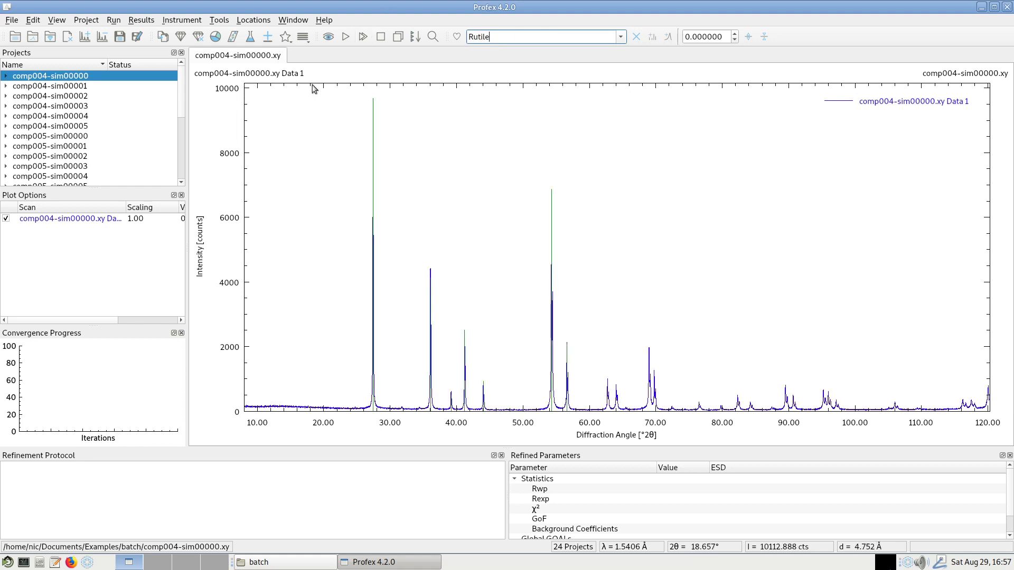
Step: Create a control file with Rutile and Zincite phases and the RMS-D8-ADS-15-LynxEyeXE instrument
click(268, 41)
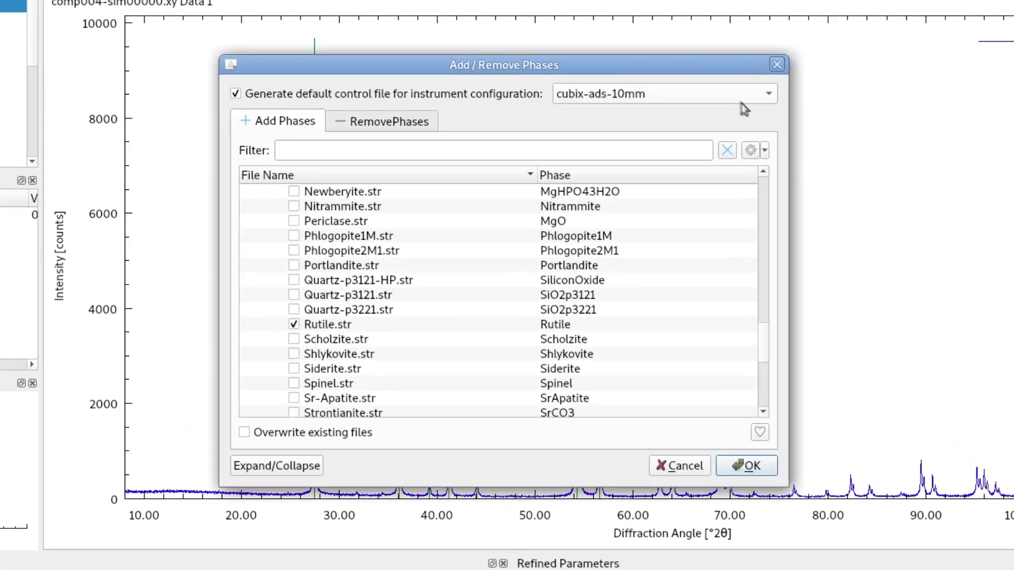
click(661, 137)
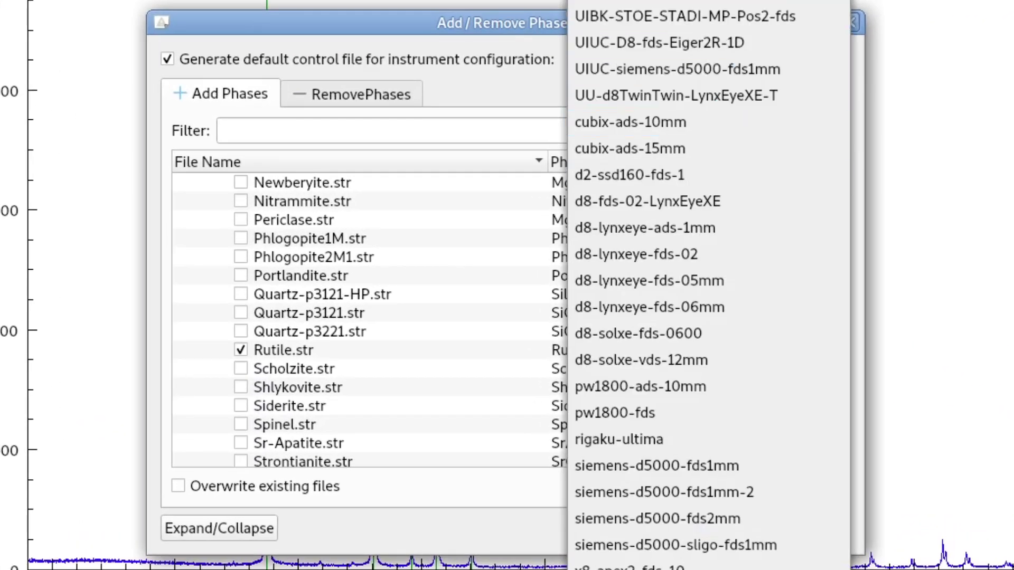
key(Escape)
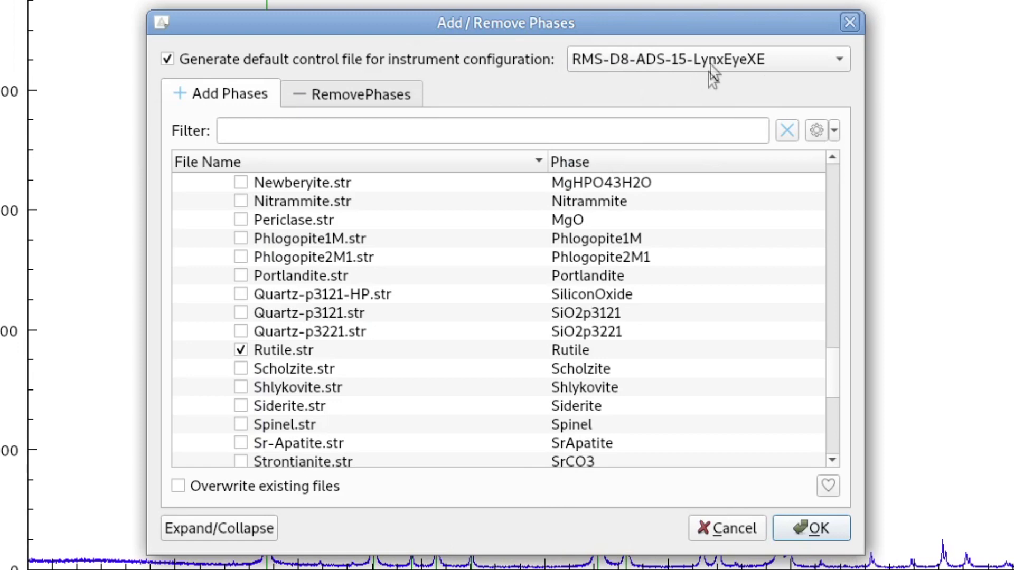
click(309, 130)
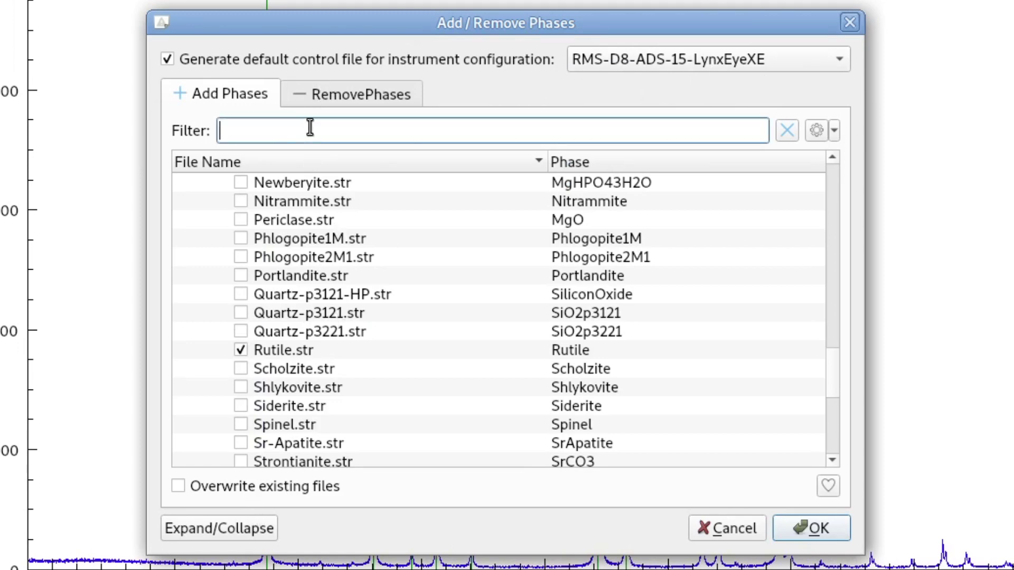
text(zinc)
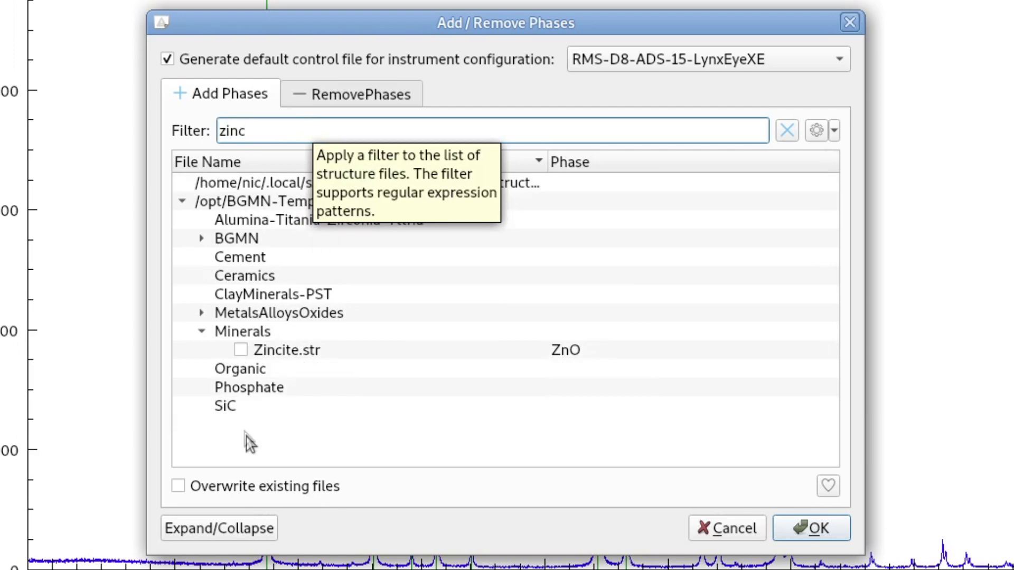
click(241, 350)
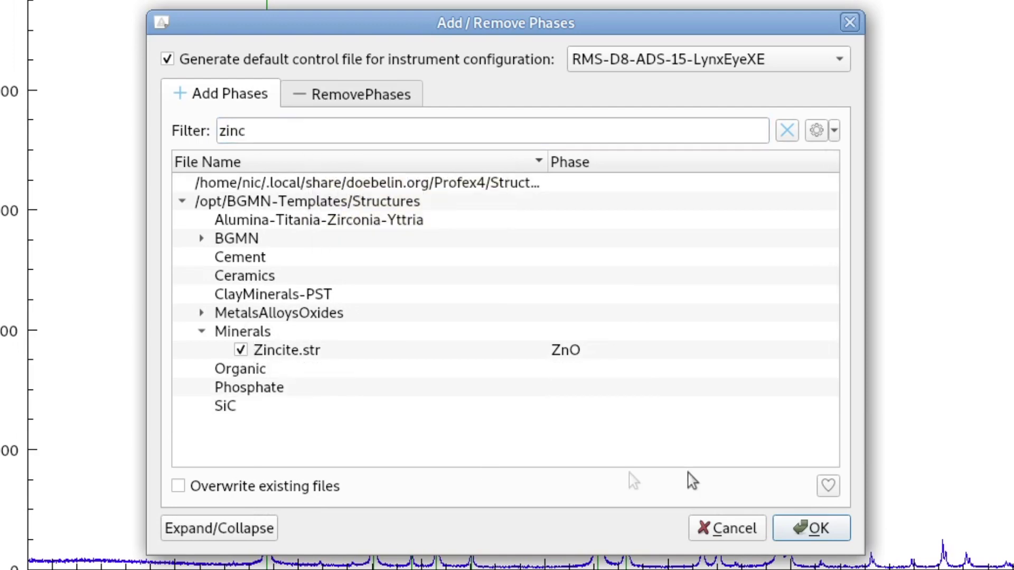
click(814, 528)
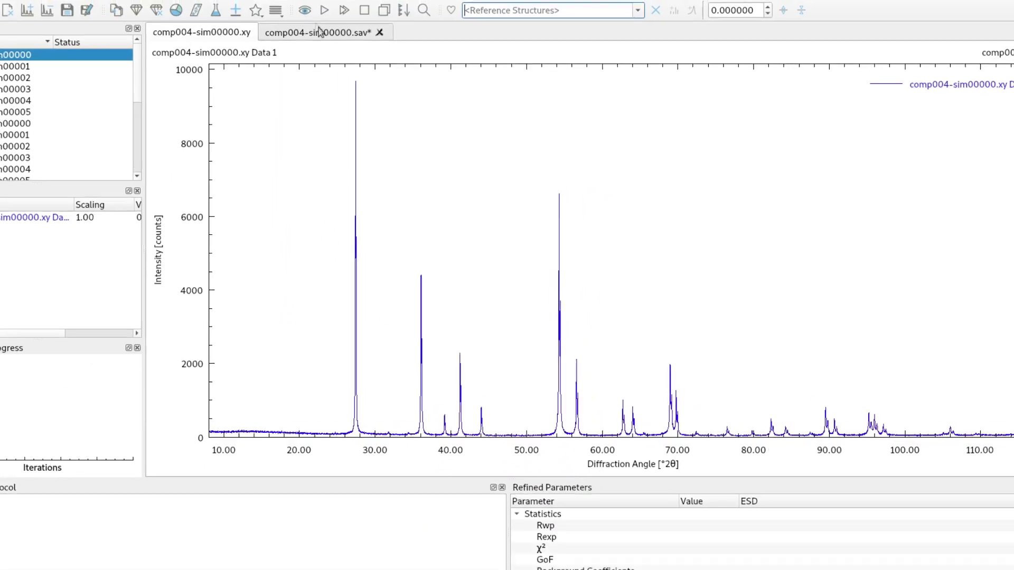
Step: Refine comp004-sim00000.sav, giving QRutile 0.9834 and QZnO 0.0166
click(341, 56)
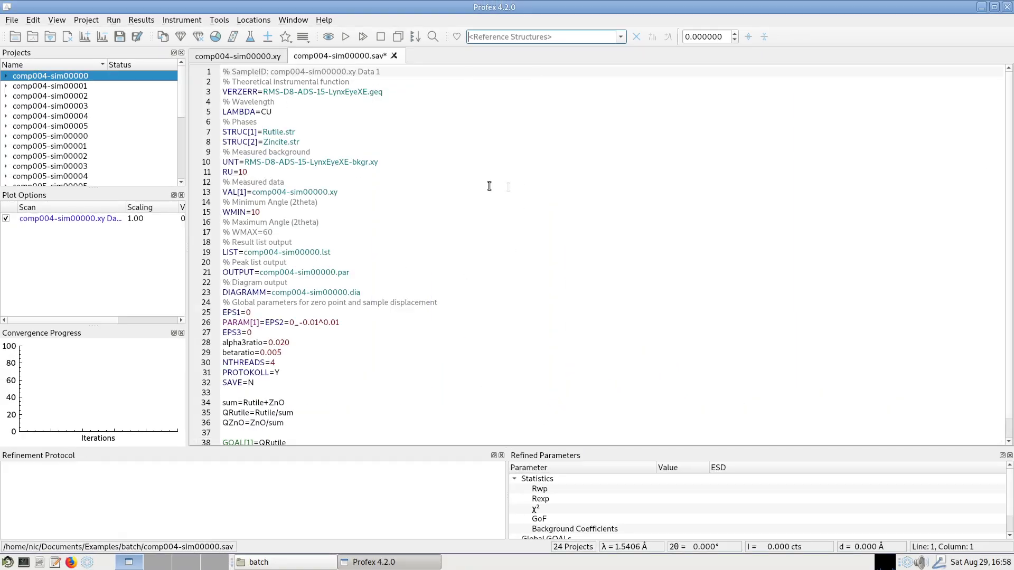
click(347, 36)
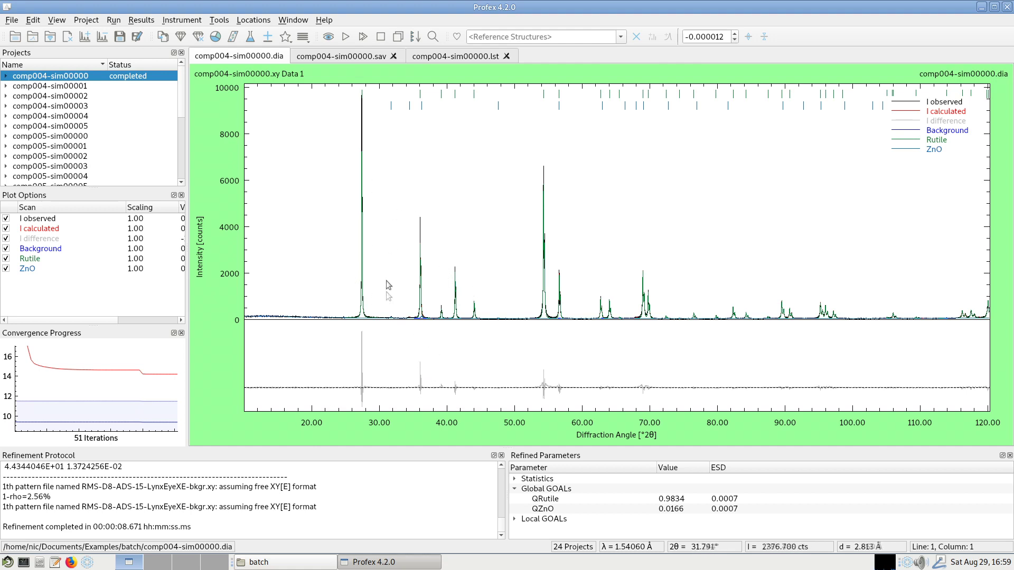
Step: Zoom into the 24–37° region of the comp004-sim00000 fit, then zoom back out
scroll(350, 323, up, 3)
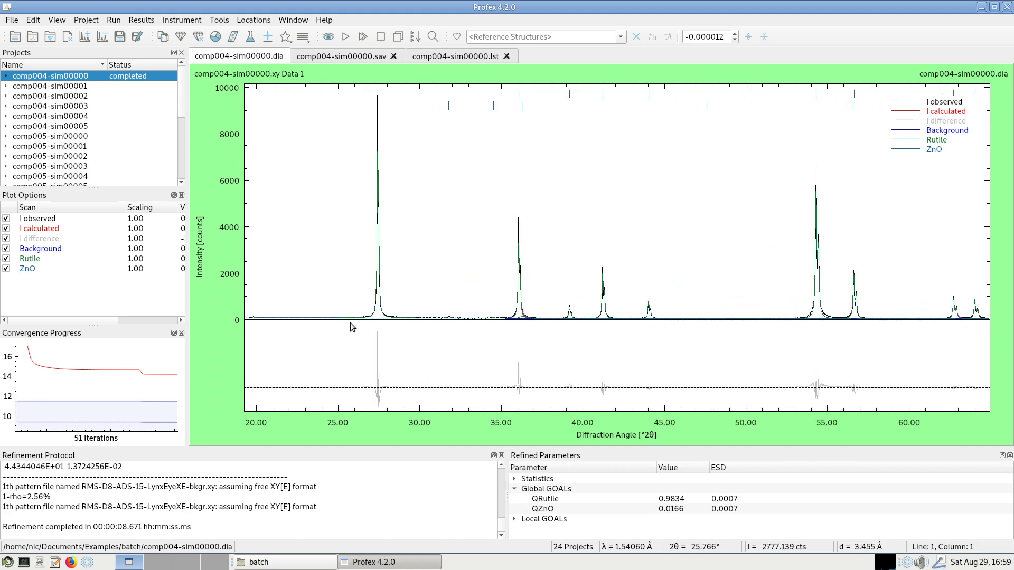
scroll(350, 322, up, 1)
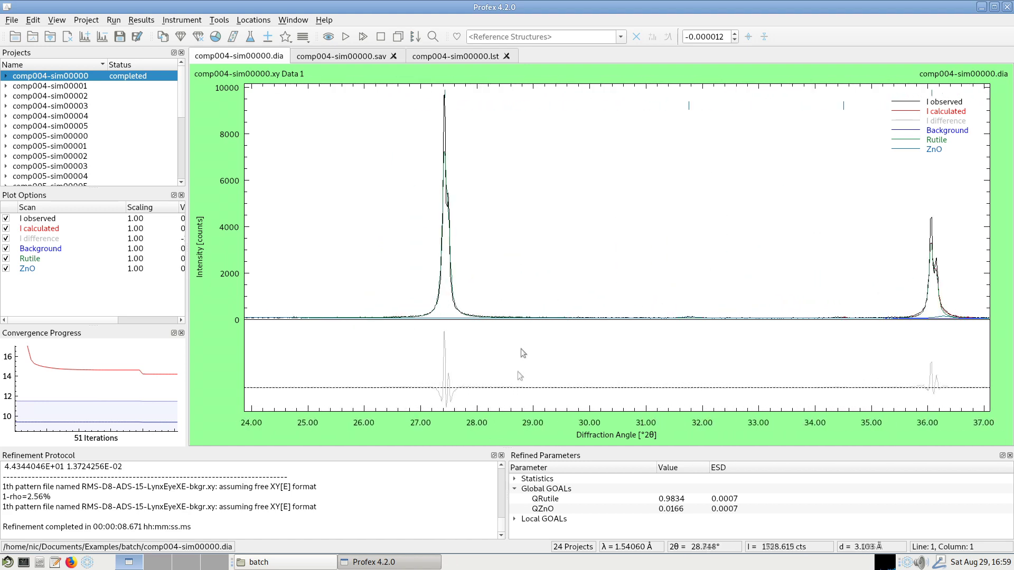
right_click(330, 186)
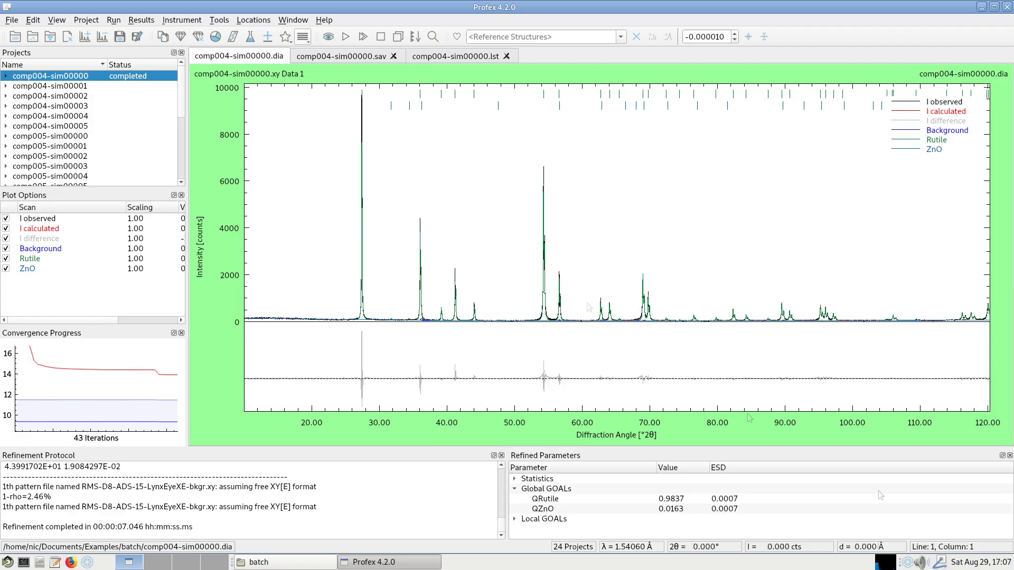
Step: Refine B1 anisotropically and k2 in Rutile.str, then rerun the refinement
click(541, 56)
right_click(347, 122)
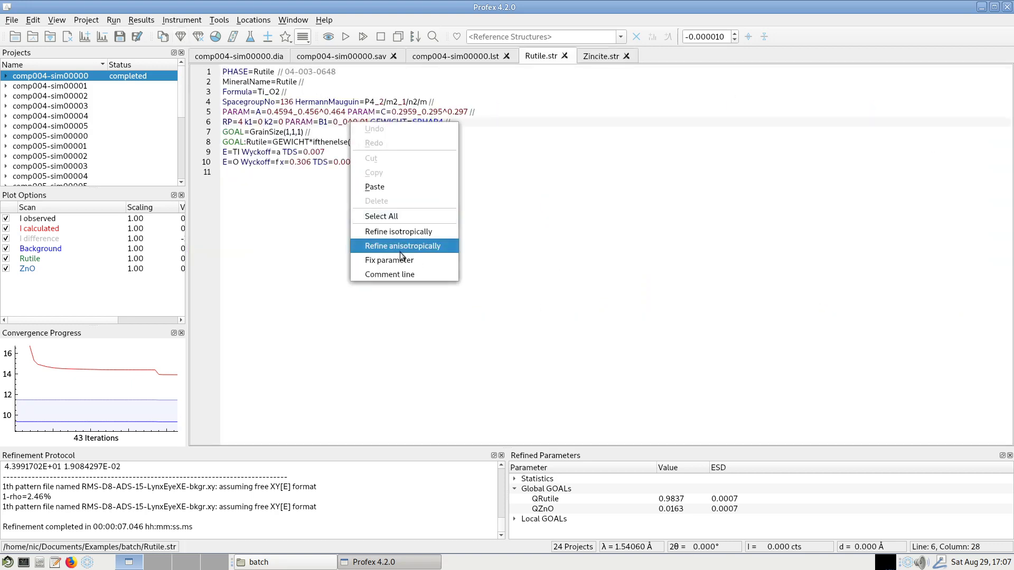
click(393, 244)
right_click(272, 121)
click(317, 228)
click(338, 56)
click(345, 36)
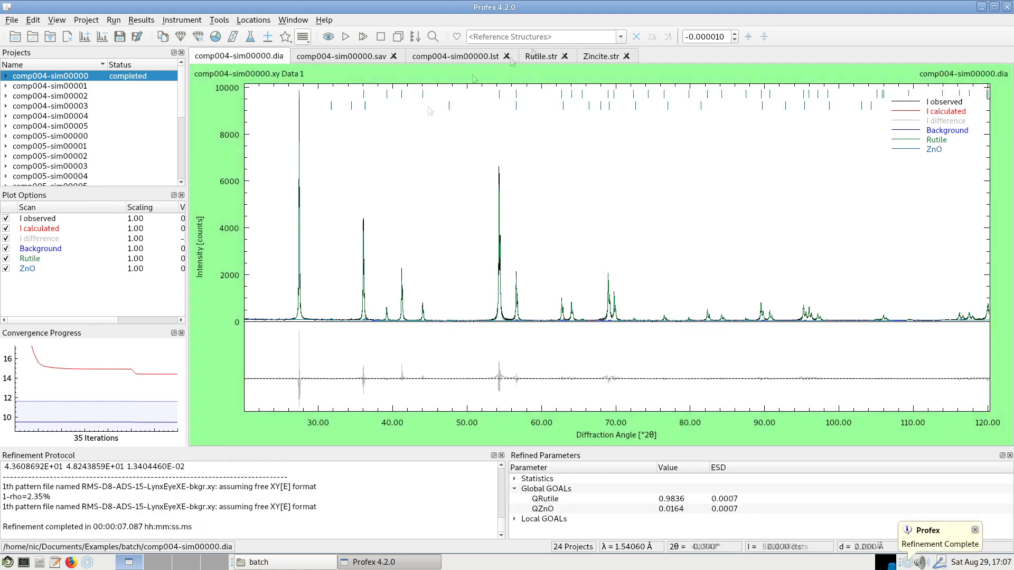
Step: Add the RefMult=2 lines at line 9 of Rutile.str, save, and refine to QZnO 0.0116
click(541, 56)
click(460, 152)
click(303, 37)
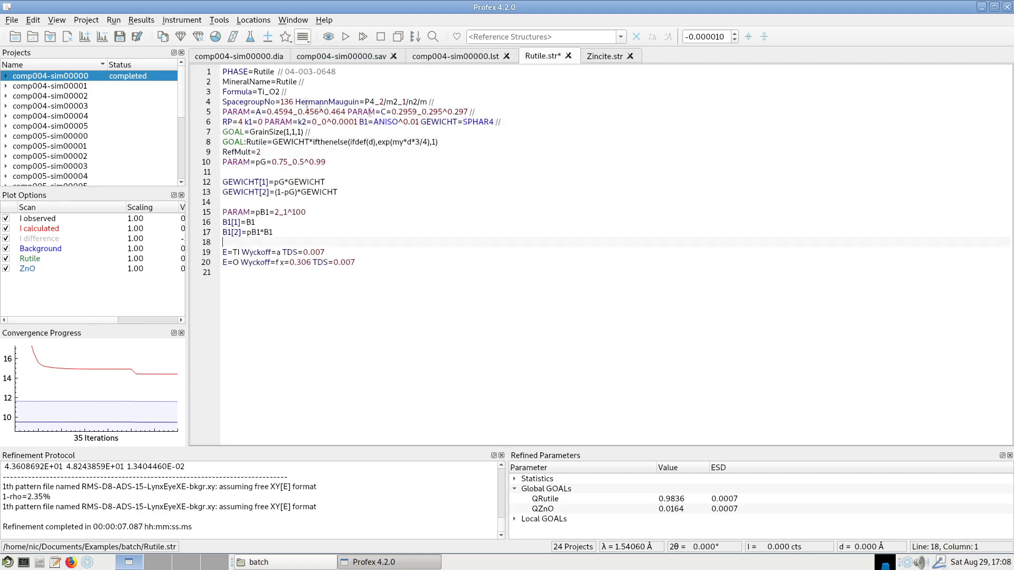
click(345, 36)
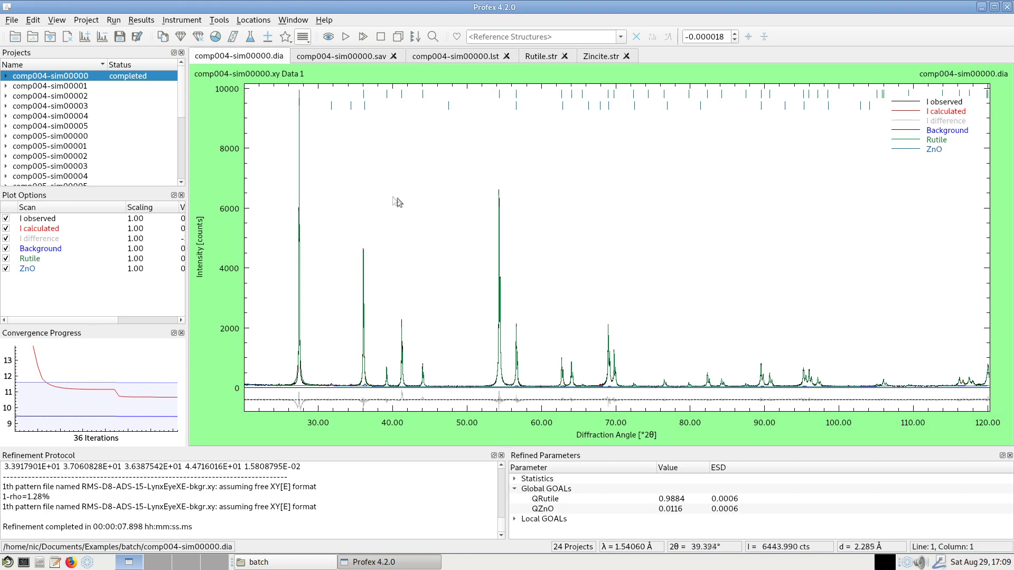
Step: Show the fit statistics (Rwp 10.68) and inspect the 25–50° peak fit, then unzoom
click(515, 479)
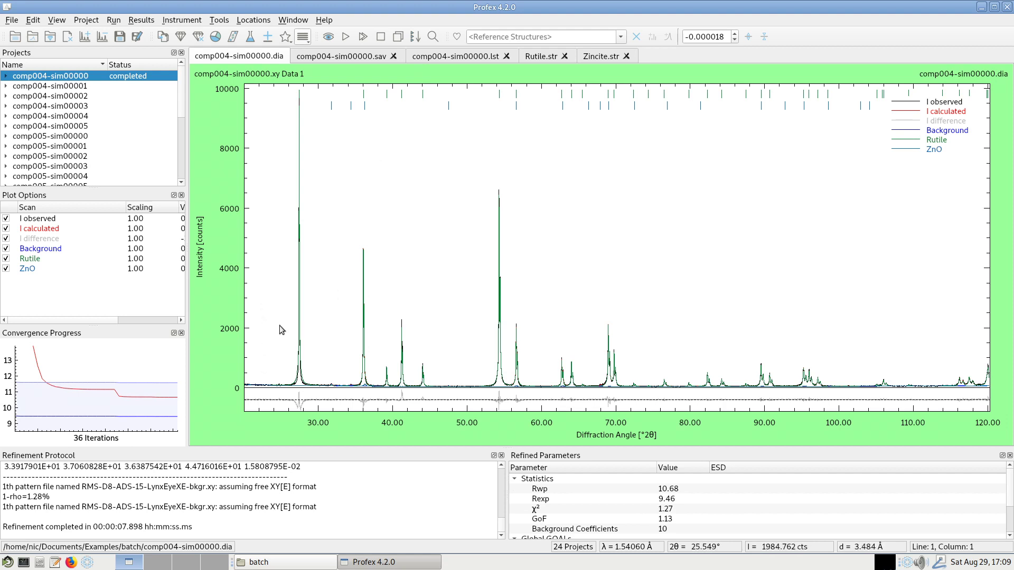
drag(279, 268, 470, 443)
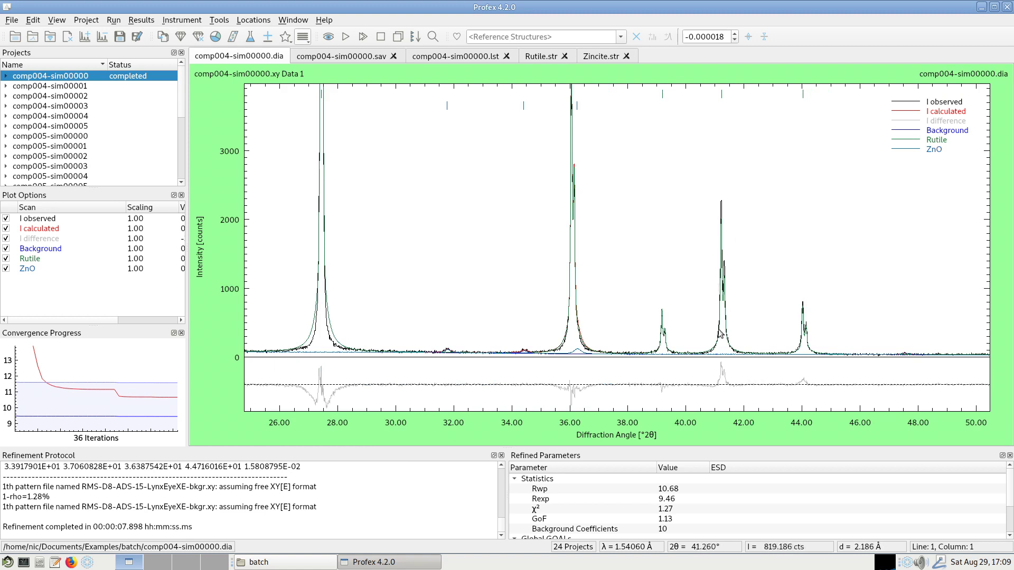
right_click(455, 175)
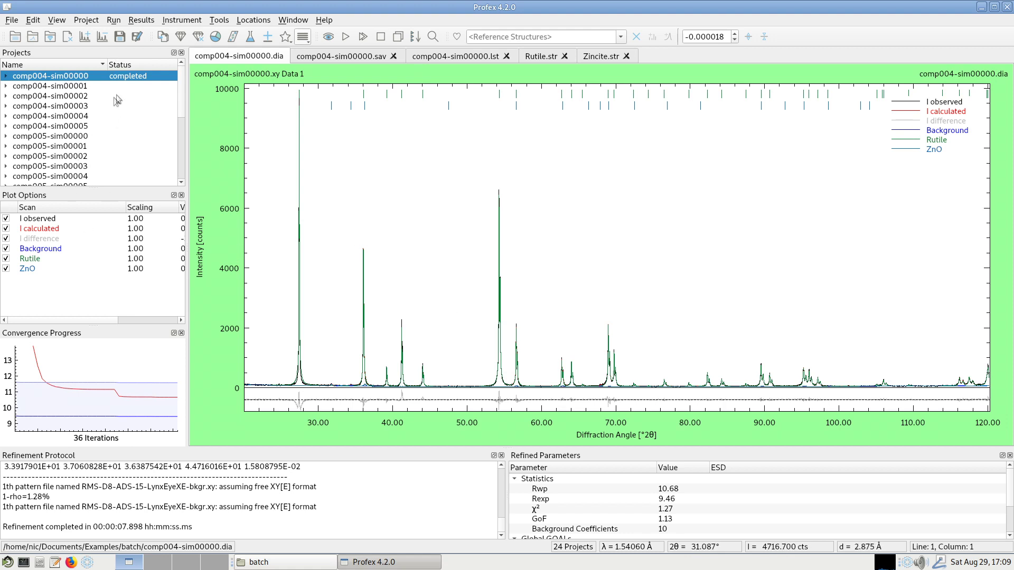
Step: Display the unrefined comp004-sim00001 pattern from the Projects list
scroll(106, 117, down, 1)
drag(184, 121, 185, 86)
click(99, 86)
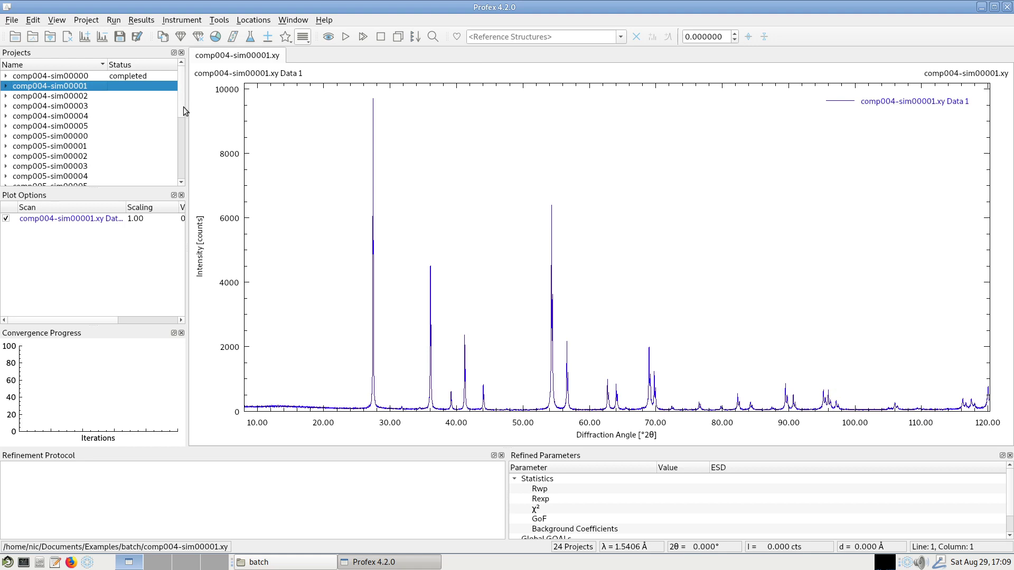
Step: Switch back to the refined comp004-sim00000 project with its Rwp 10.68 fit
mouse_move(183, 107)
mouse_down()
mouse_move(182, 160)
mouse_move(183, 90)
mouse_up()
click(110, 77)
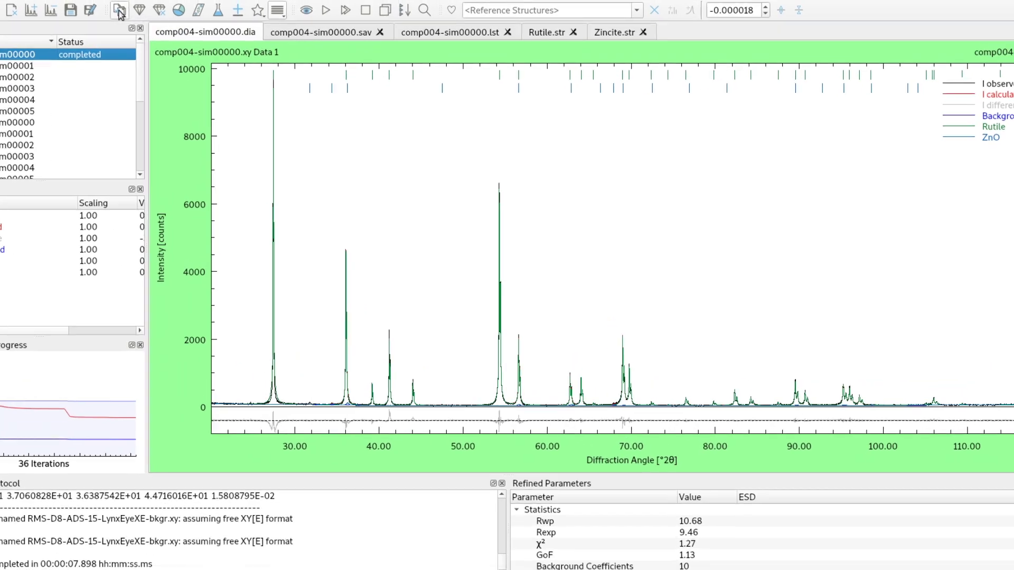
Step: Copy comp004-sim00000's control file to all other open projects
click(163, 37)
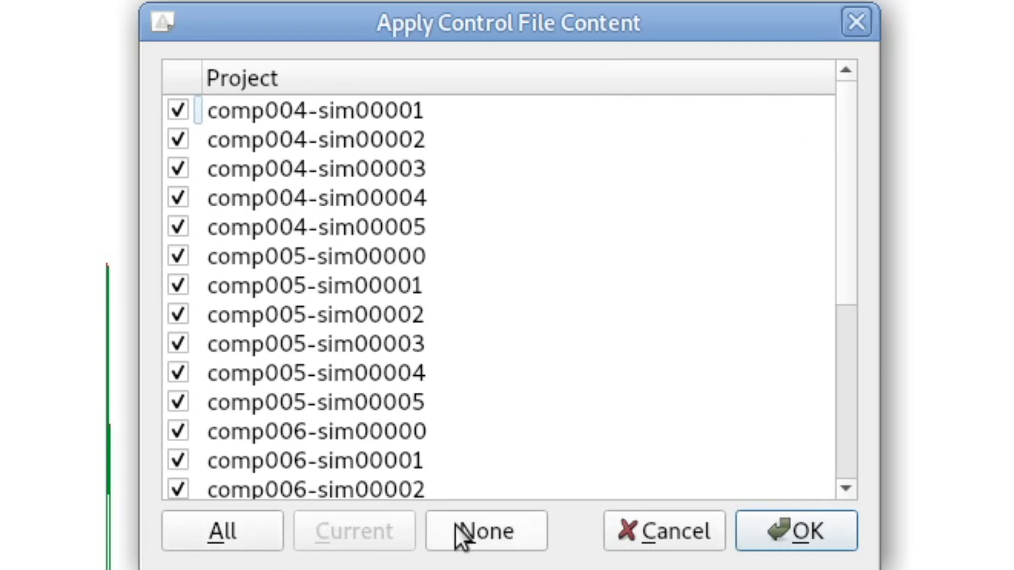
click(499, 529)
click(182, 152)
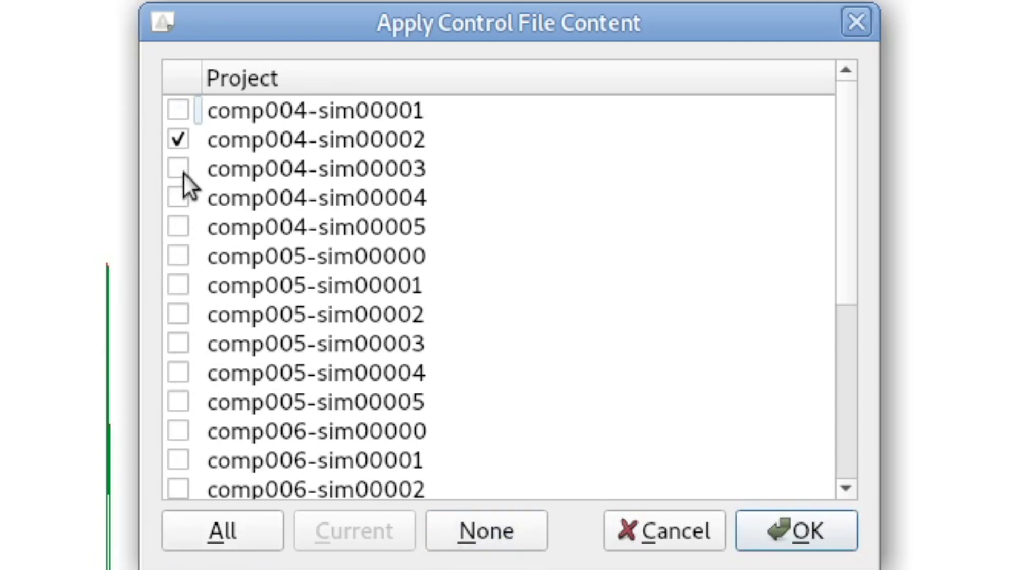
click(181, 198)
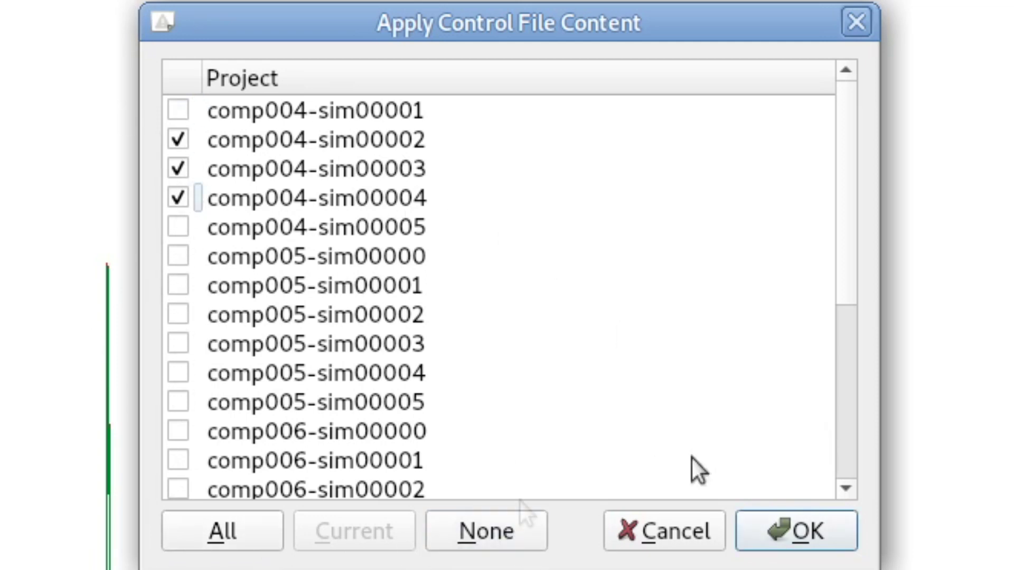
click(233, 531)
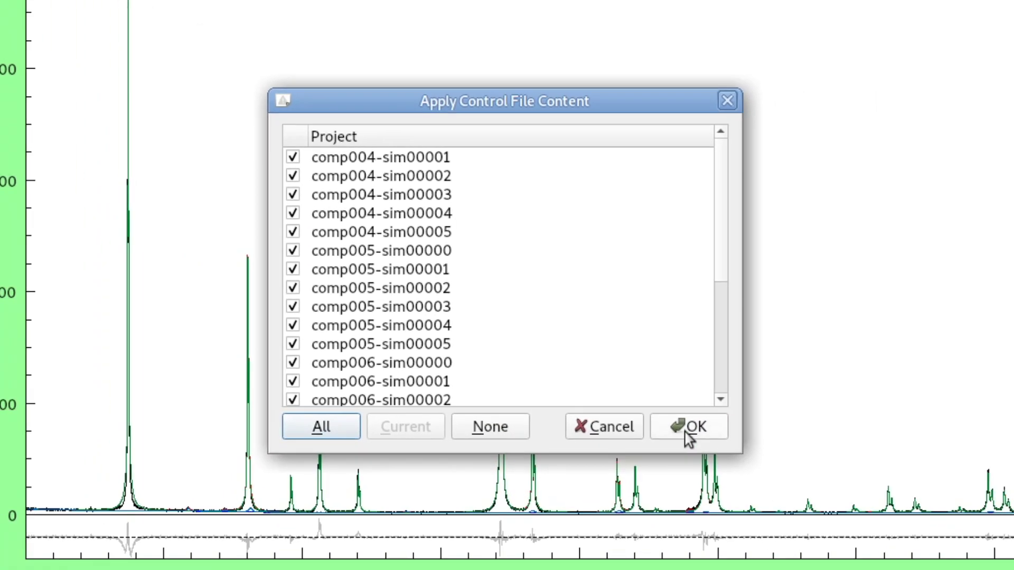
click(766, 507)
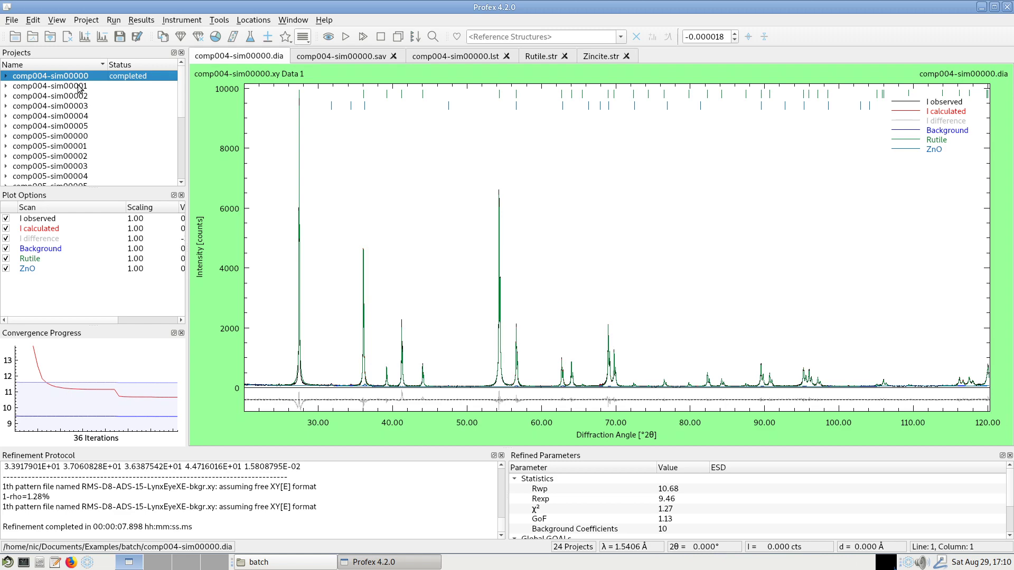
click(80, 86)
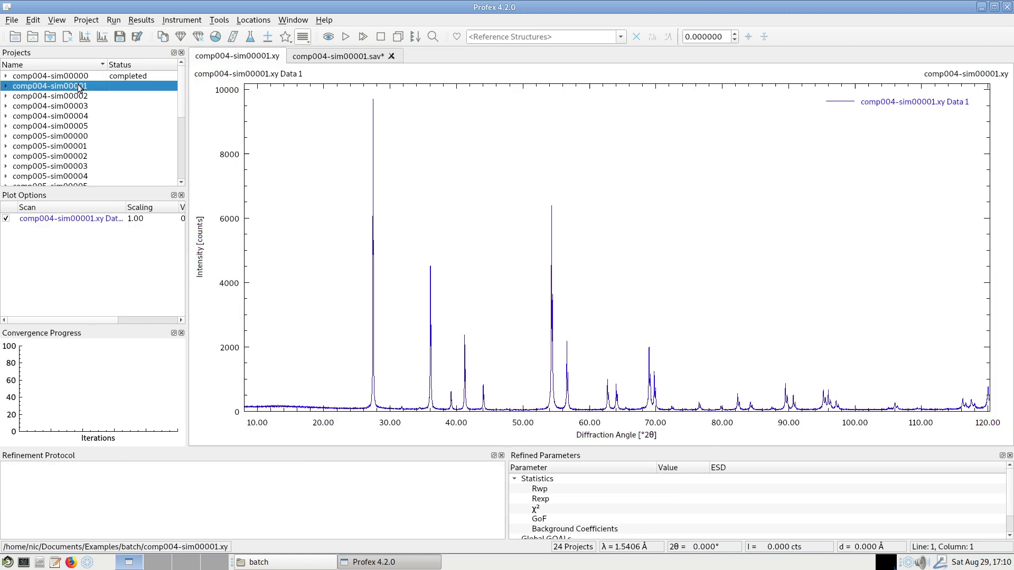
click(315, 57)
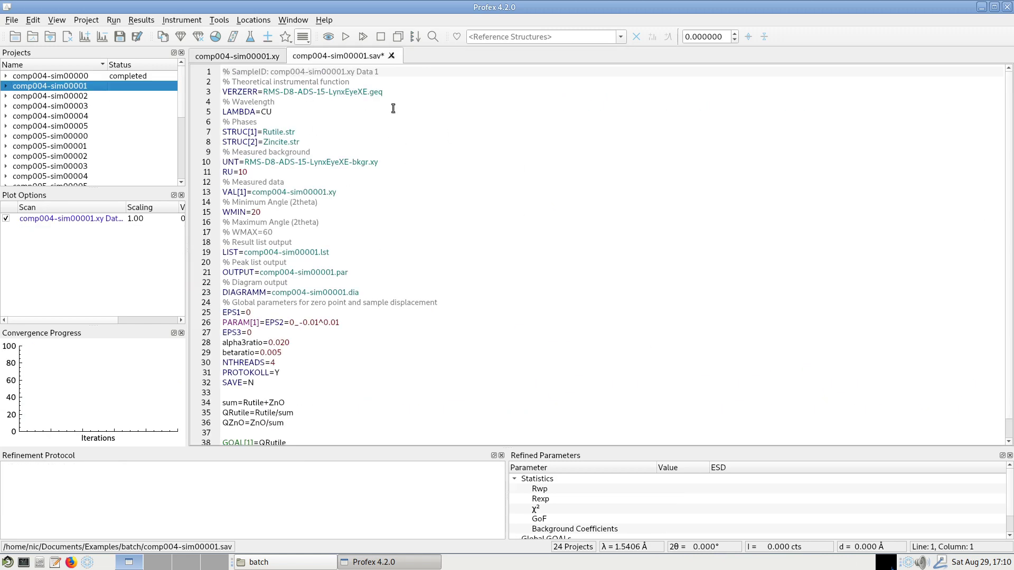
click(109, 98)
click(98, 107)
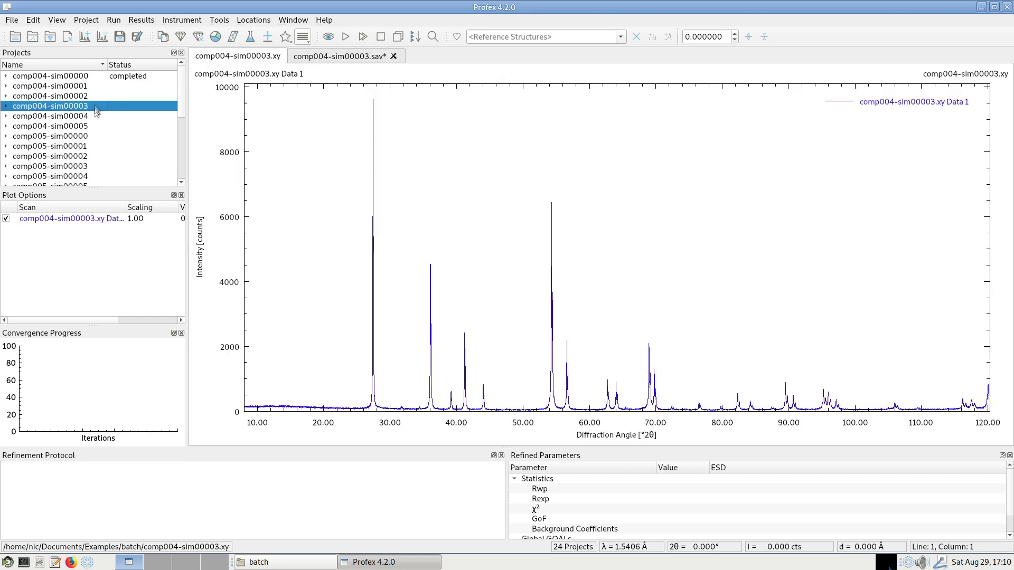
click(93, 119)
click(95, 126)
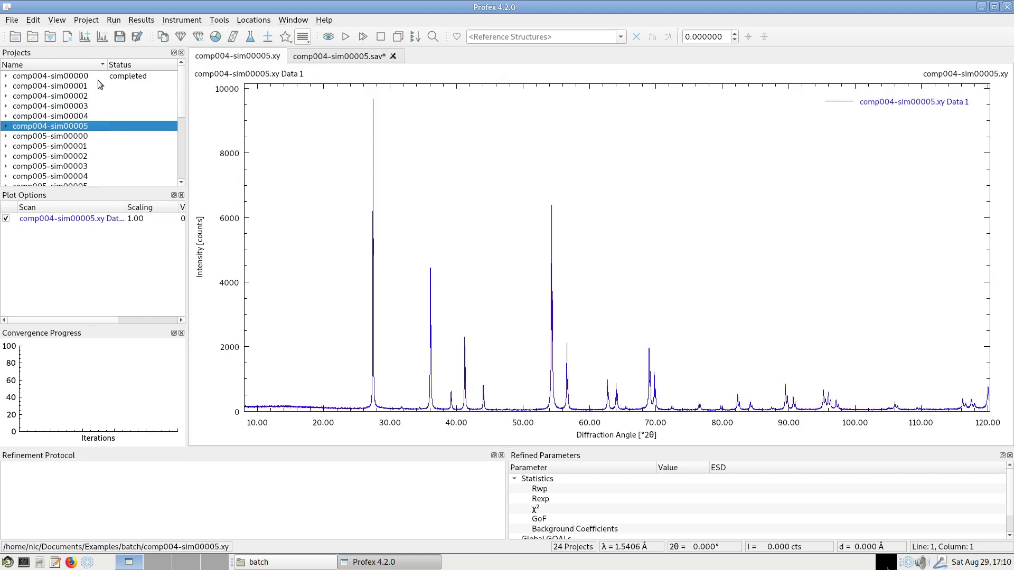
click(97, 76)
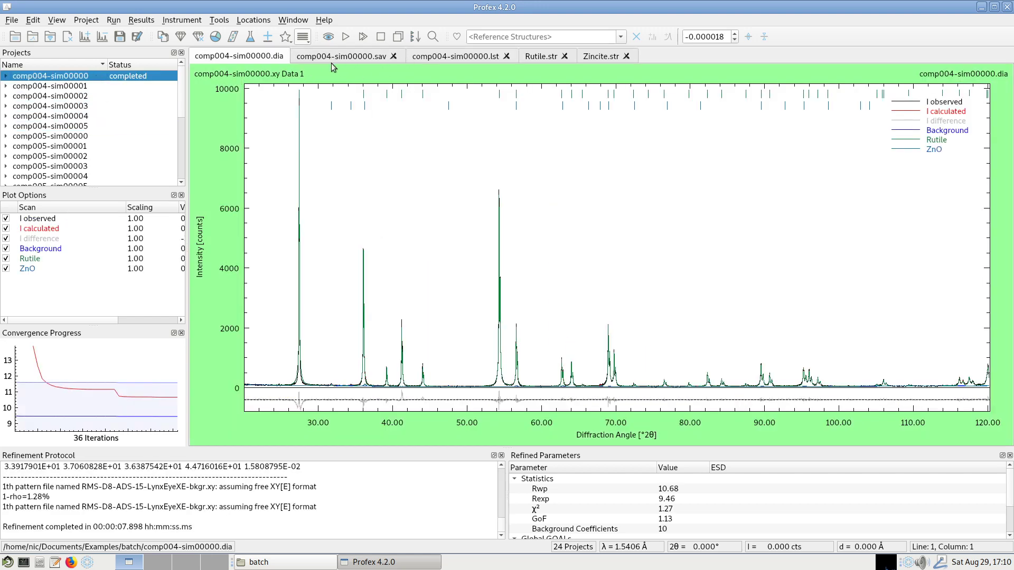
click(93, 87)
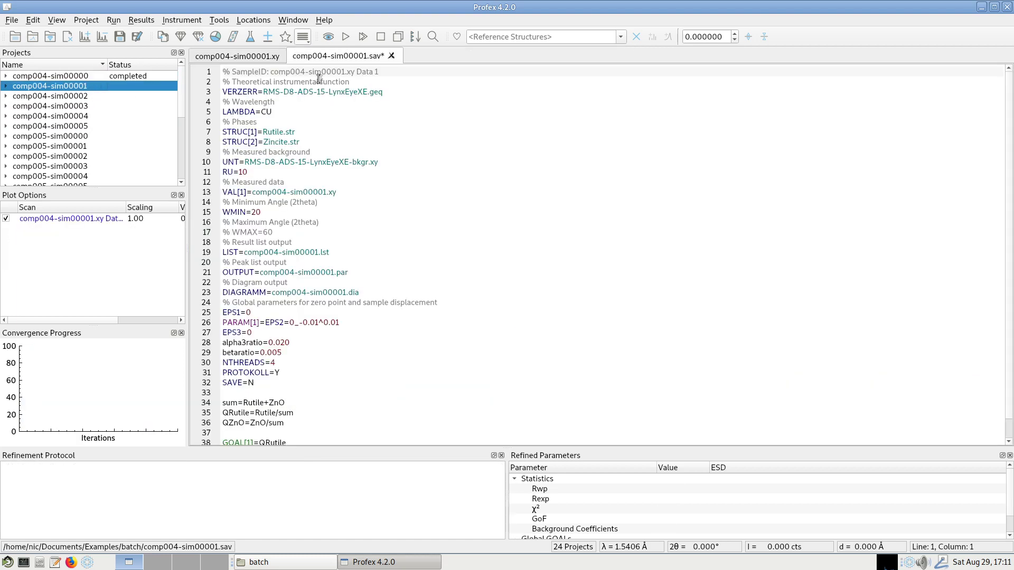
click(318, 192)
click(261, 254)
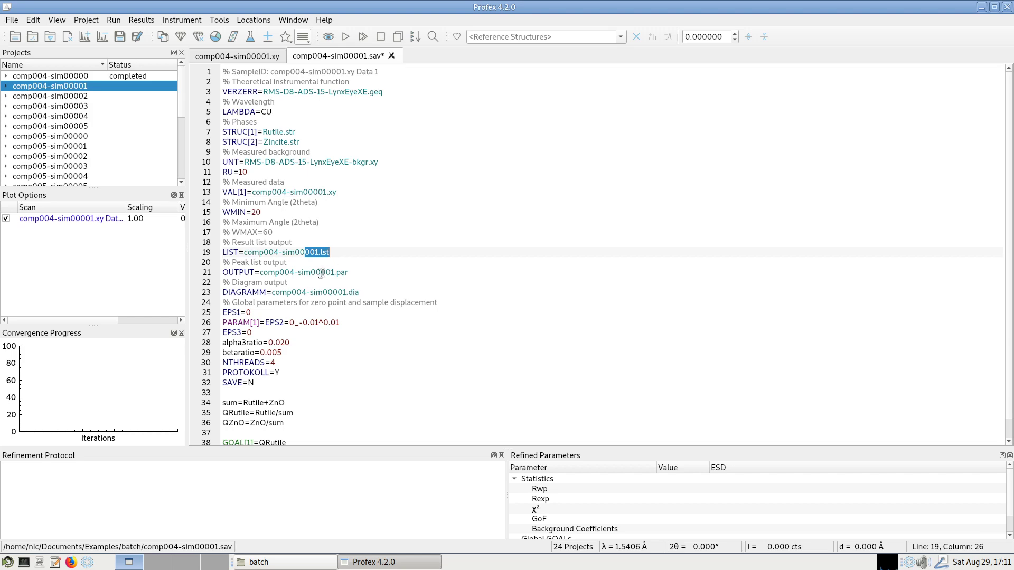
click(350, 273)
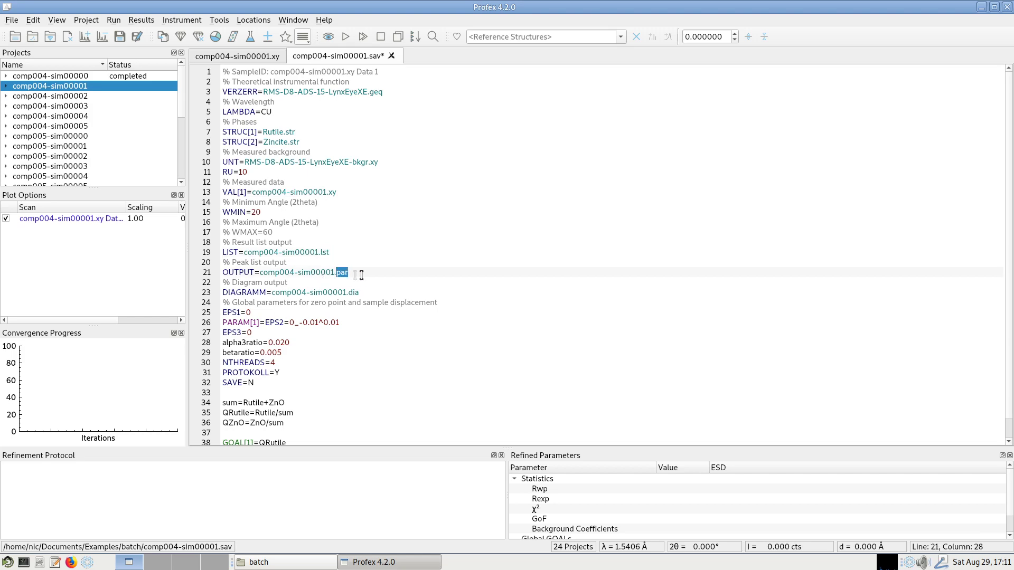
click(73, 77)
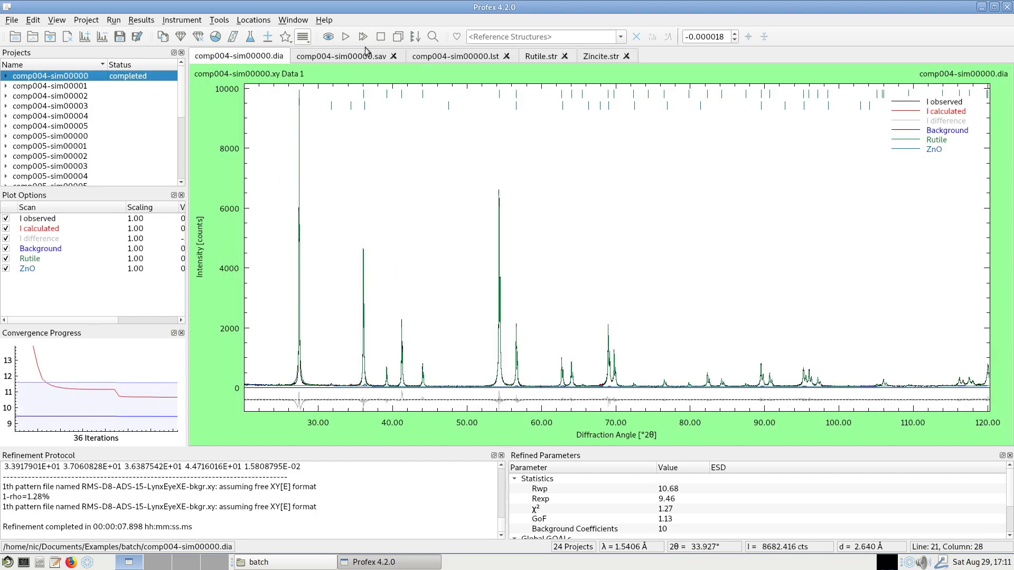
click(113, 21)
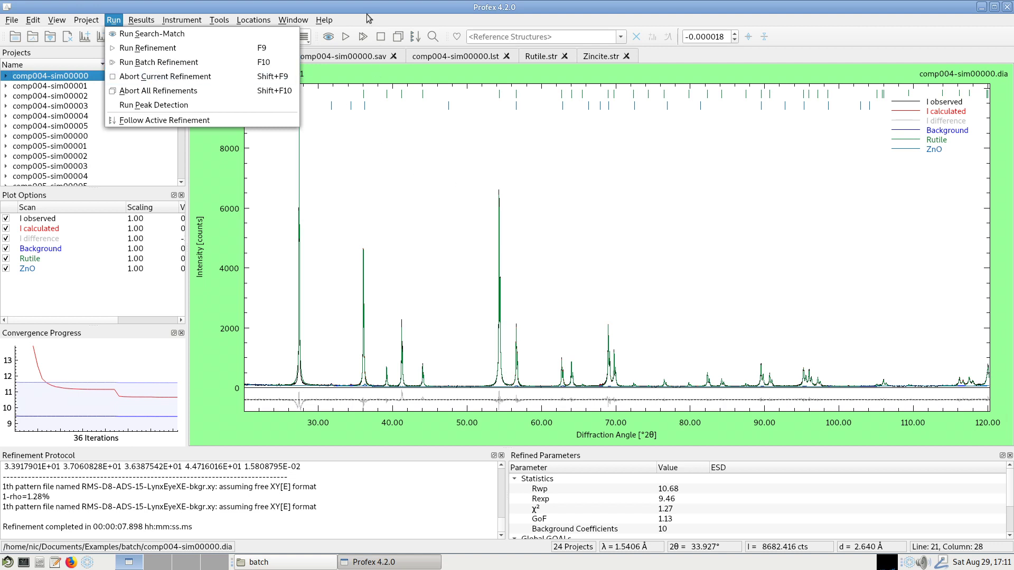
Step: Start batch refinement of all checked projects, with comp004-sim00001 running and 22 others scheduled
click(363, 38)
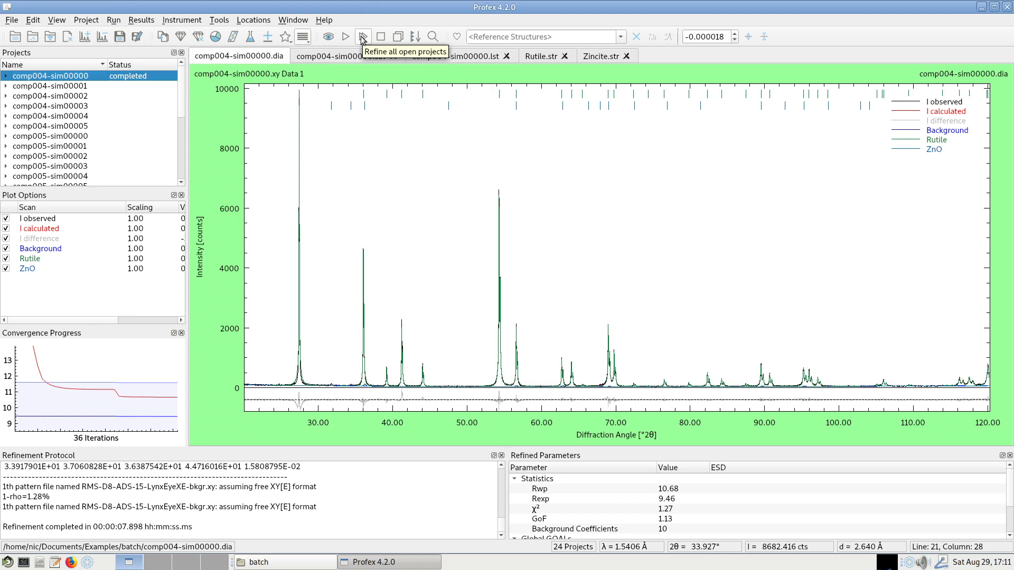
click(363, 38)
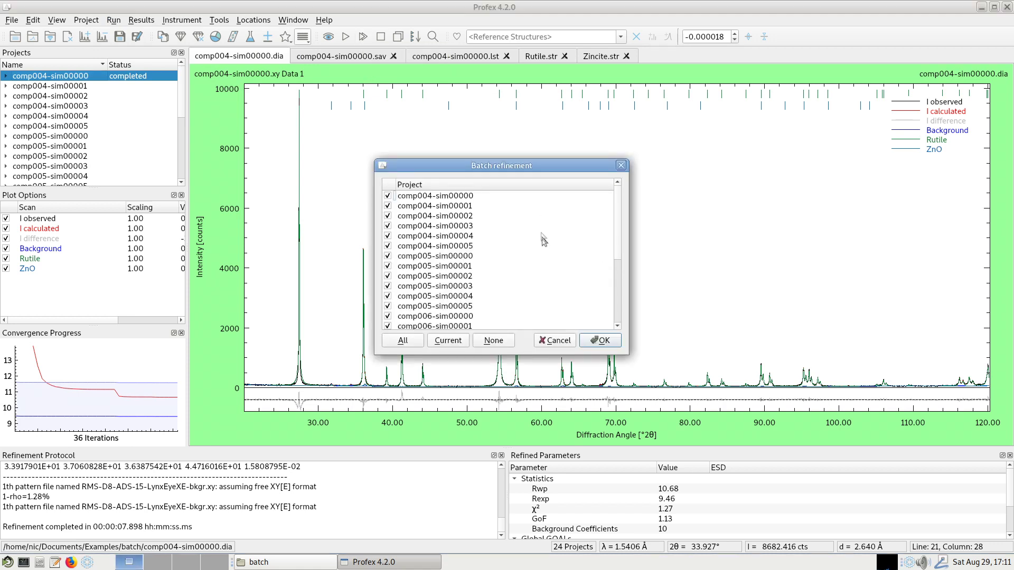
scroll(518, 229, down, 4)
scroll(517, 230, up, 4)
click(600, 341)
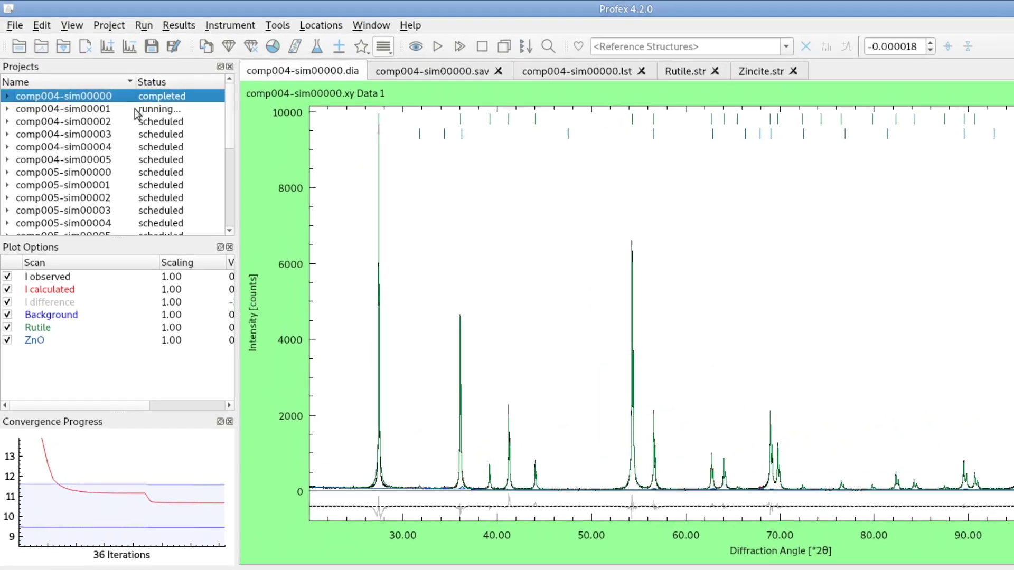
Step: Select comp004-sim00001 in Projects and turn on Follow Active Refinement
click(117, 97)
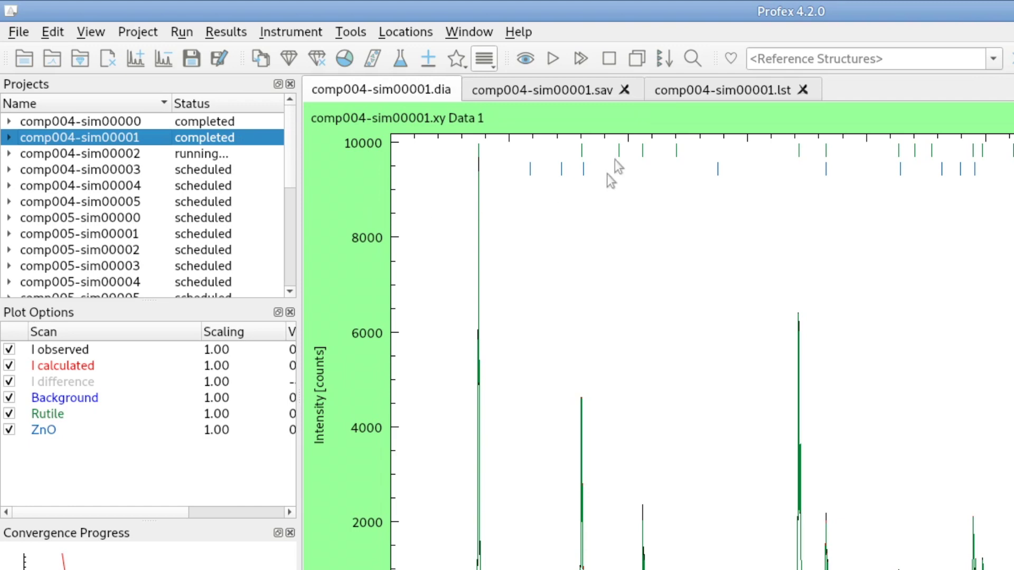
click(665, 58)
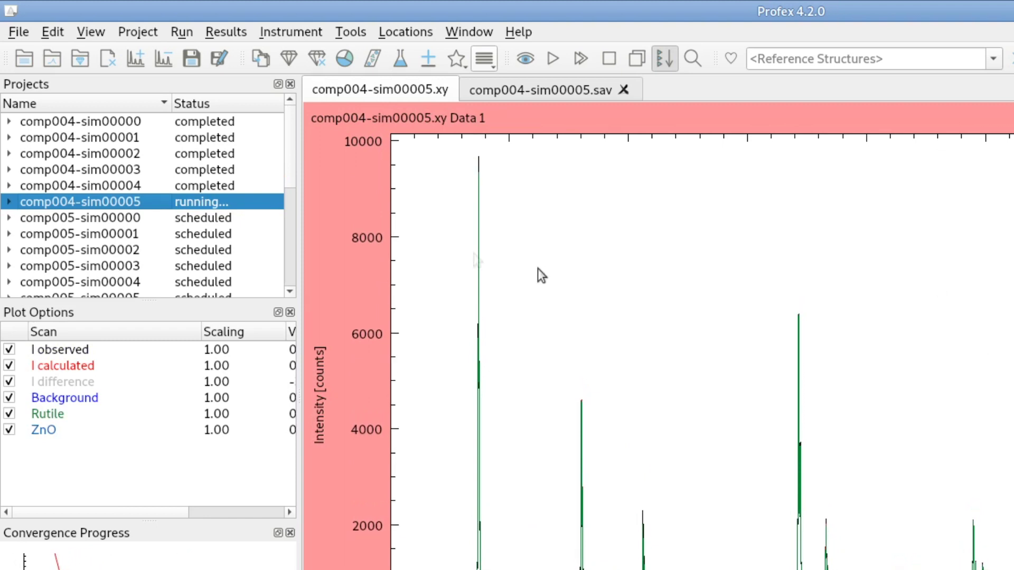
Step: Review comp004-sim00001's control file and result list while the batch runs through comp007-sim00005
click(198, 139)
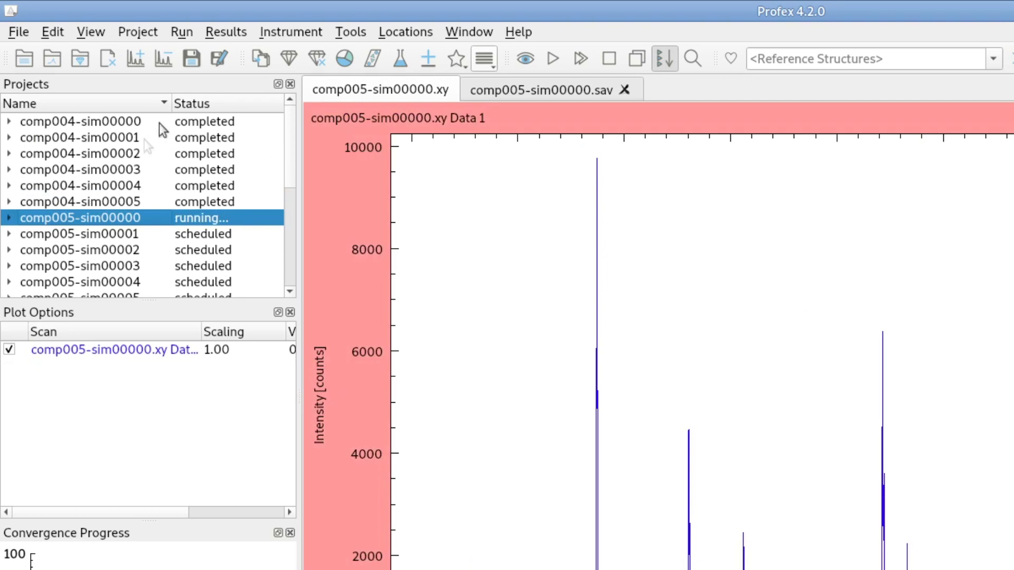
click(202, 136)
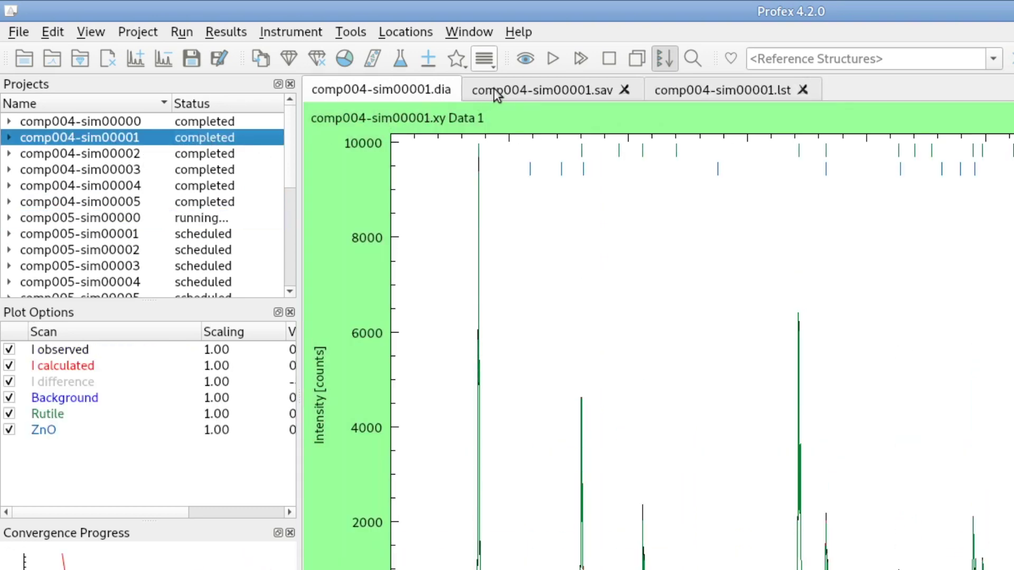
click(555, 89)
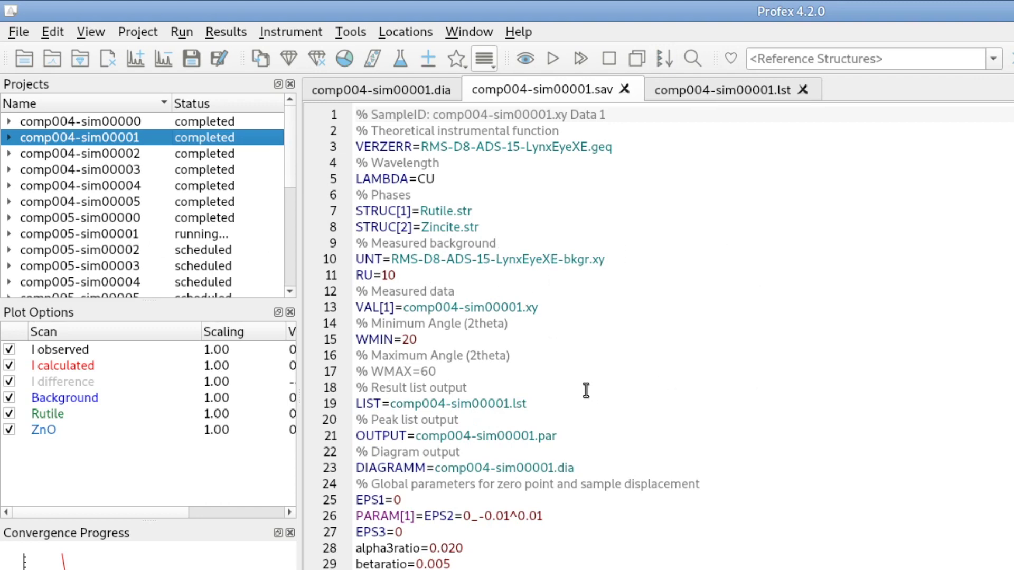
click(701, 96)
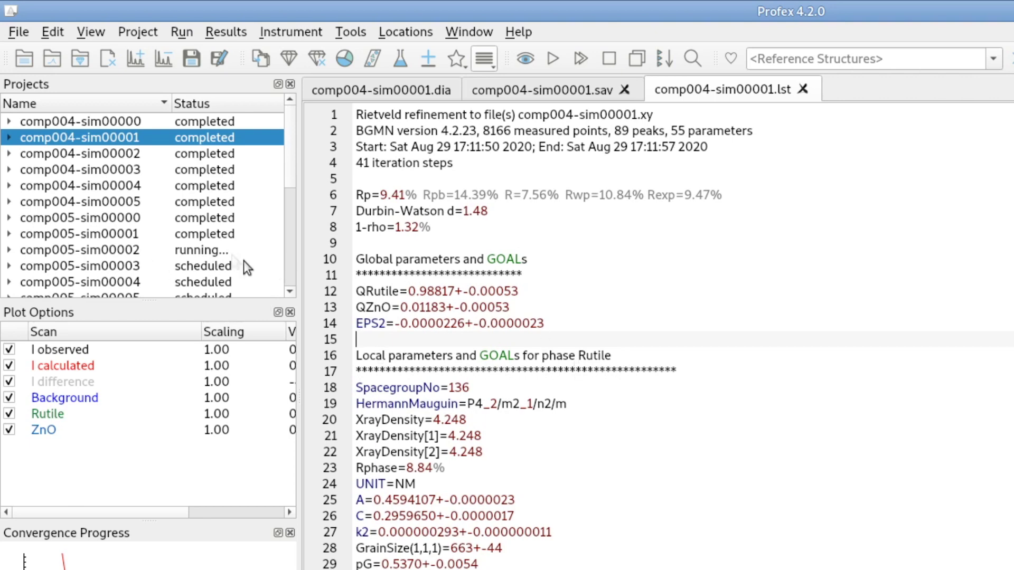
click(661, 60)
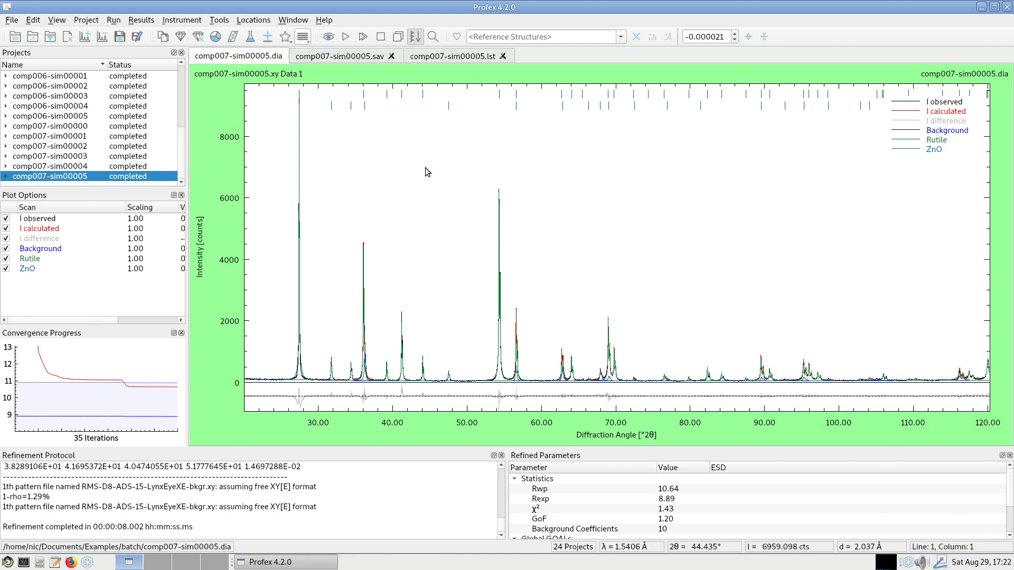
Step: Scroll to the top of Projects and load comp004-sim00000's results (QZnO 0.0116, GoF 1.13)
drag(183, 157, 185, 67)
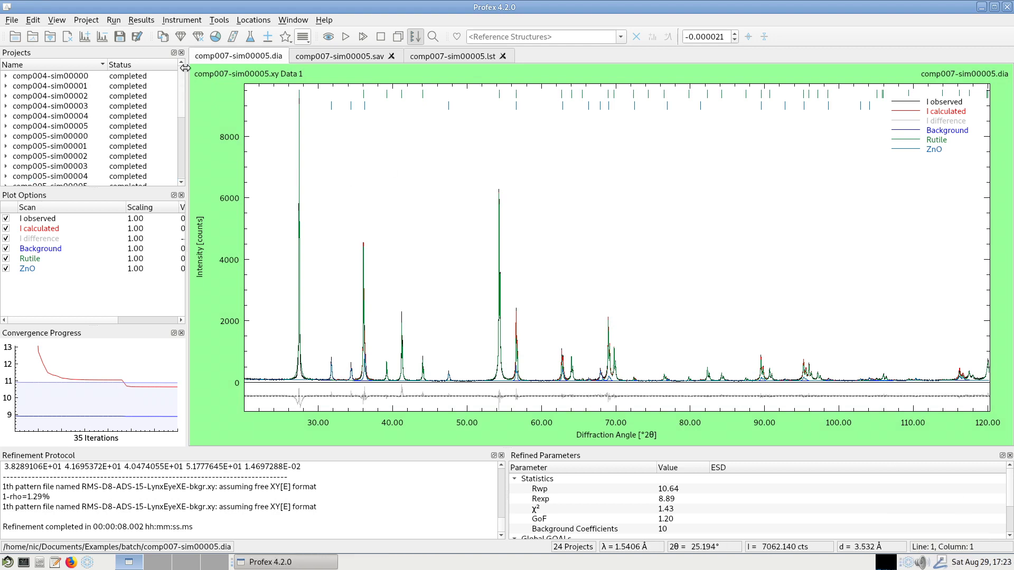
drag(183, 122, 185, 16)
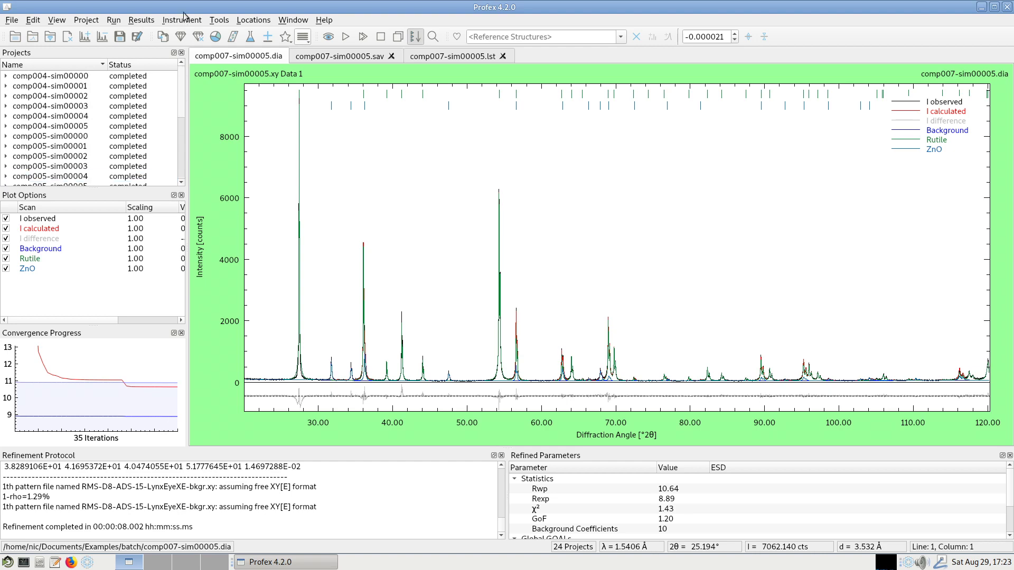
click(138, 79)
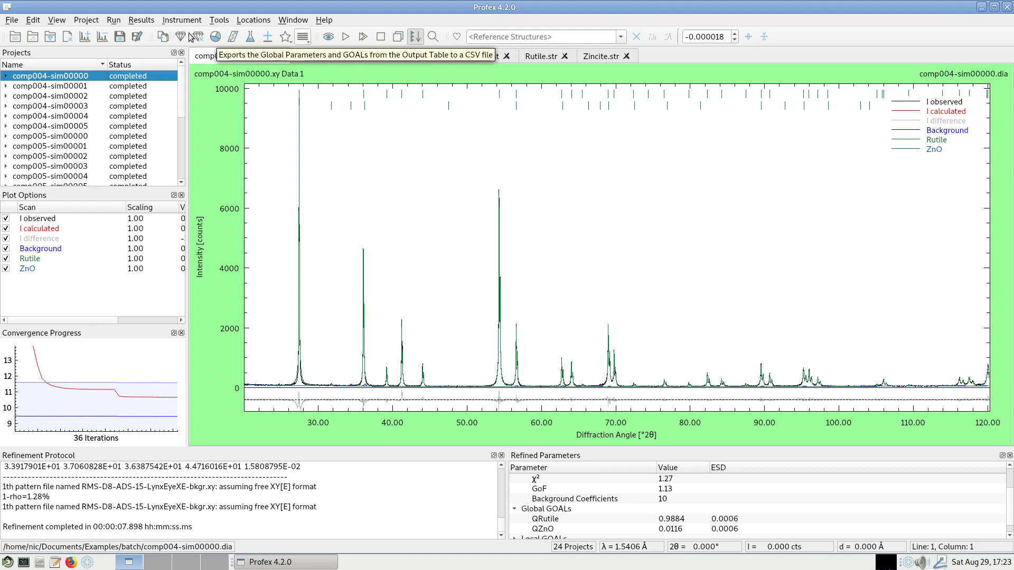
Step: Export global parameters and GOALs for all 24 checked projects as quantities.csv in the batch folder
click(141, 20)
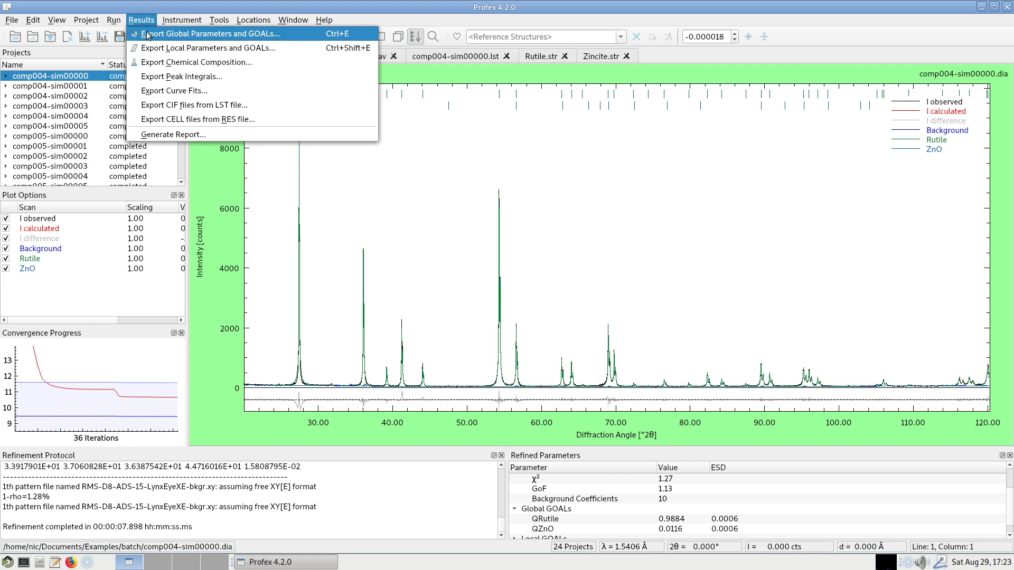
click(221, 35)
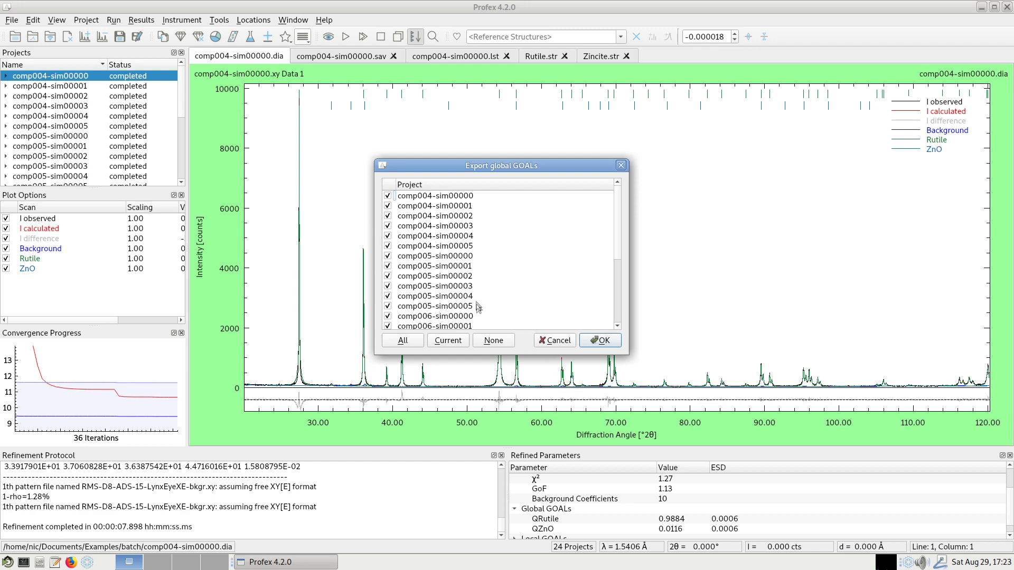
click(606, 342)
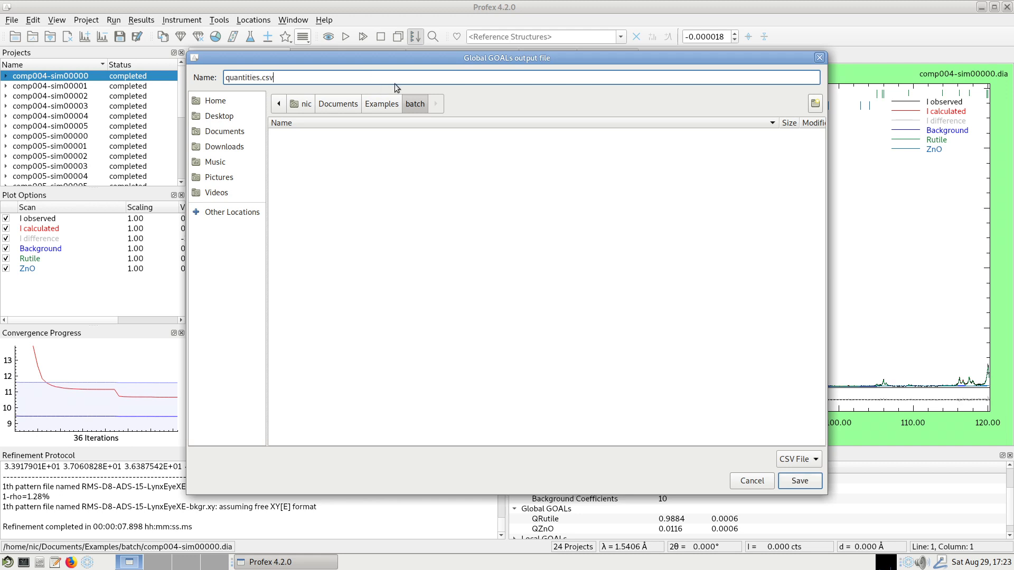
click(808, 481)
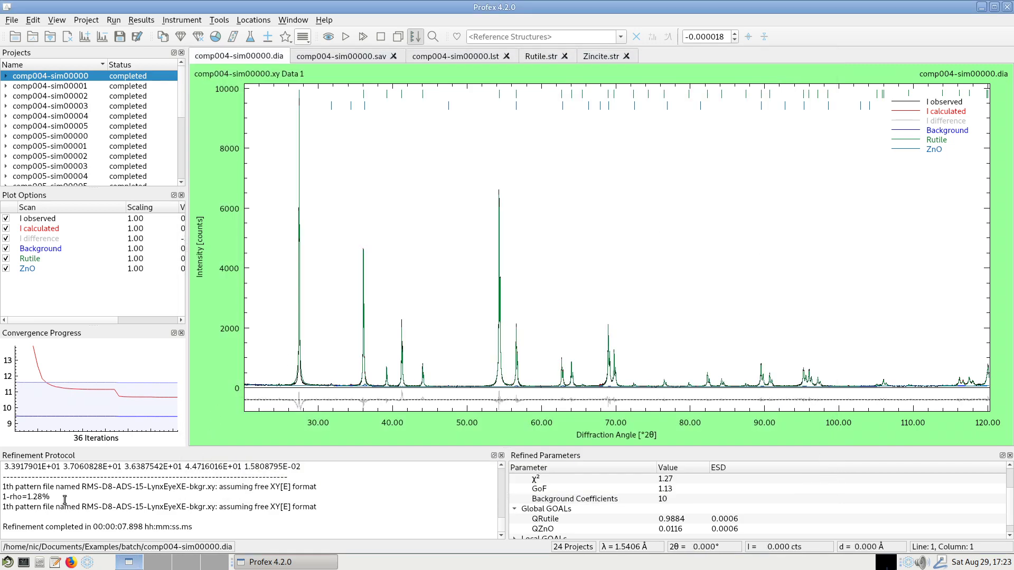
Step: Launch LibreOffice Calc from the Office menu
click(8, 561)
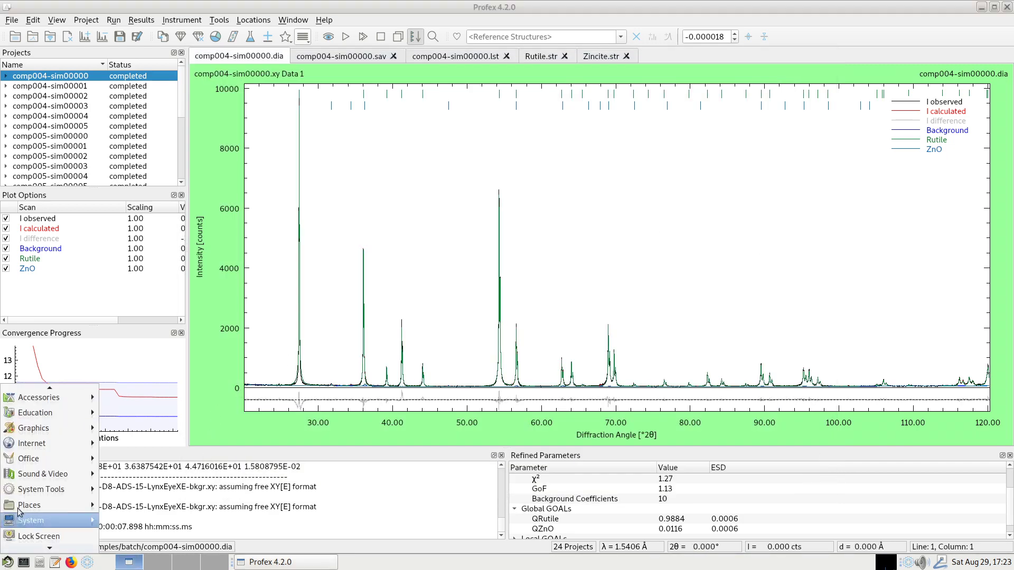
mouse_move(38, 465)
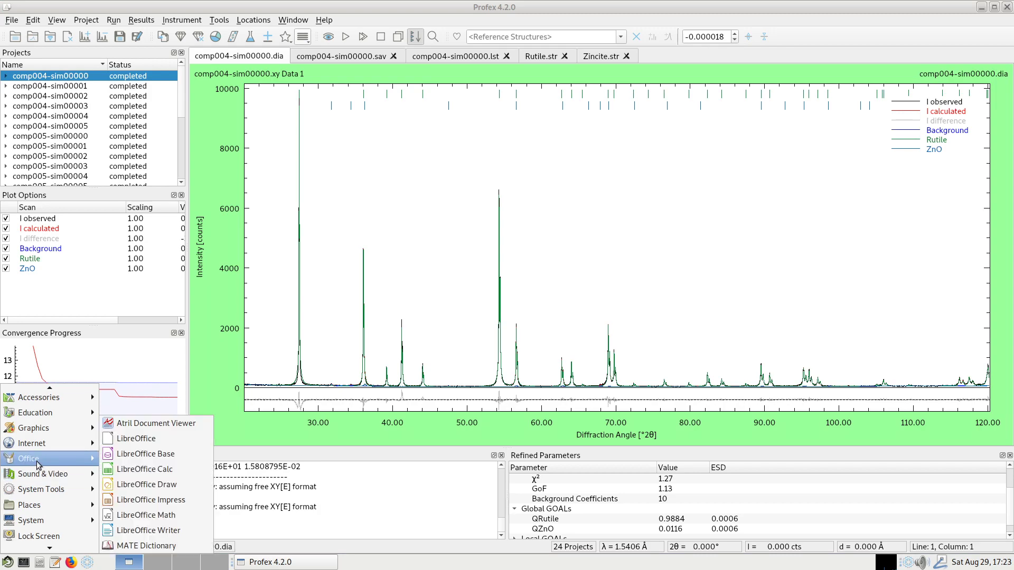
click(134, 470)
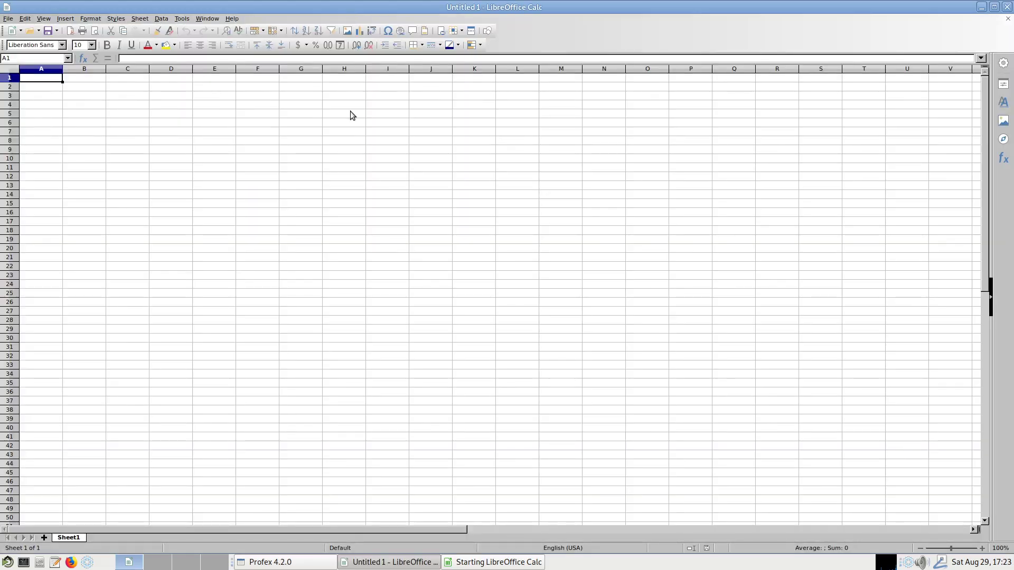
Step: Open quantities.csv from the batch folder using the Text CSV file type
click(30, 32)
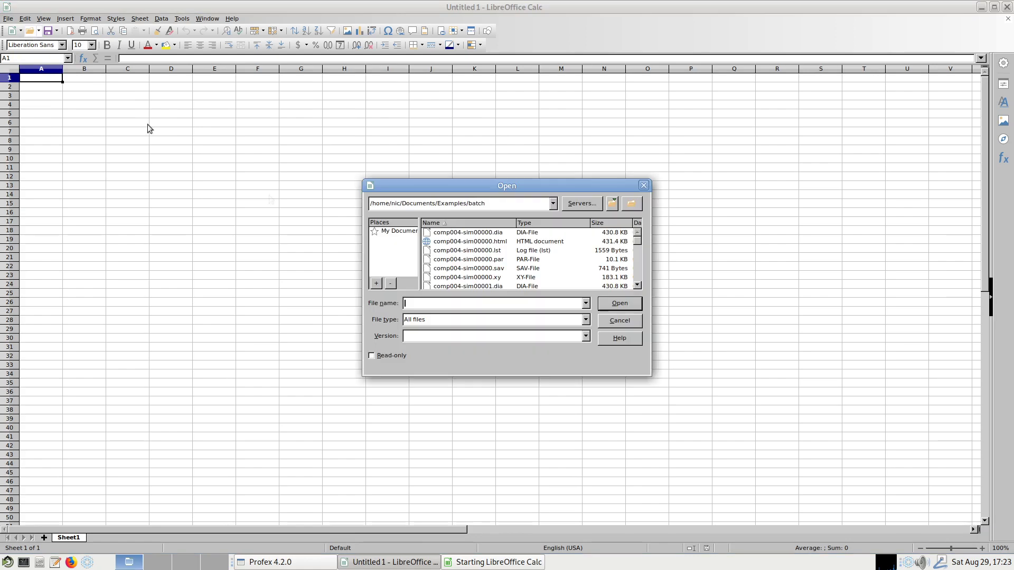
click(585, 320)
scroll(628, 435, down, 10)
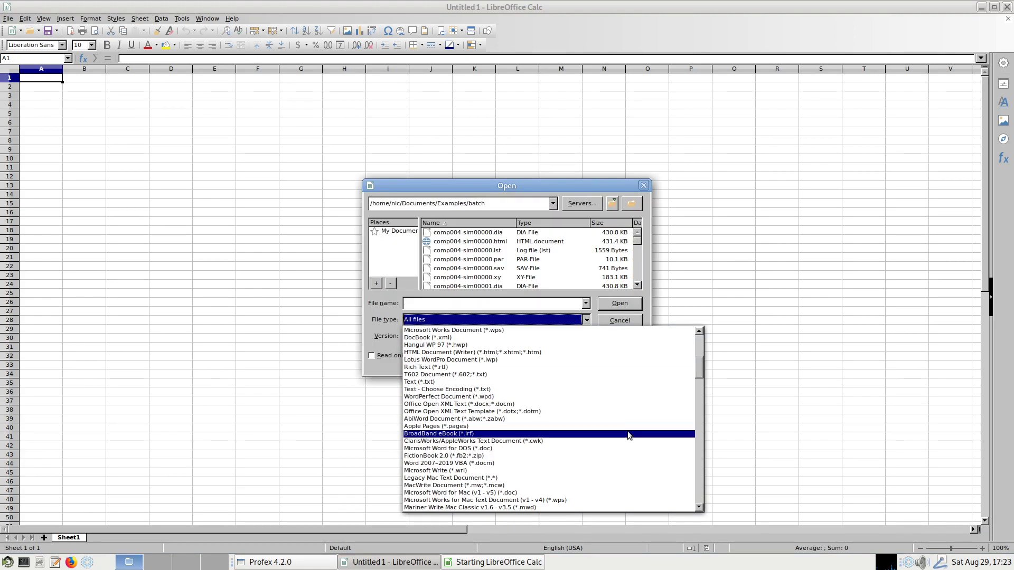
scroll(615, 476, down, 1)
click(612, 478)
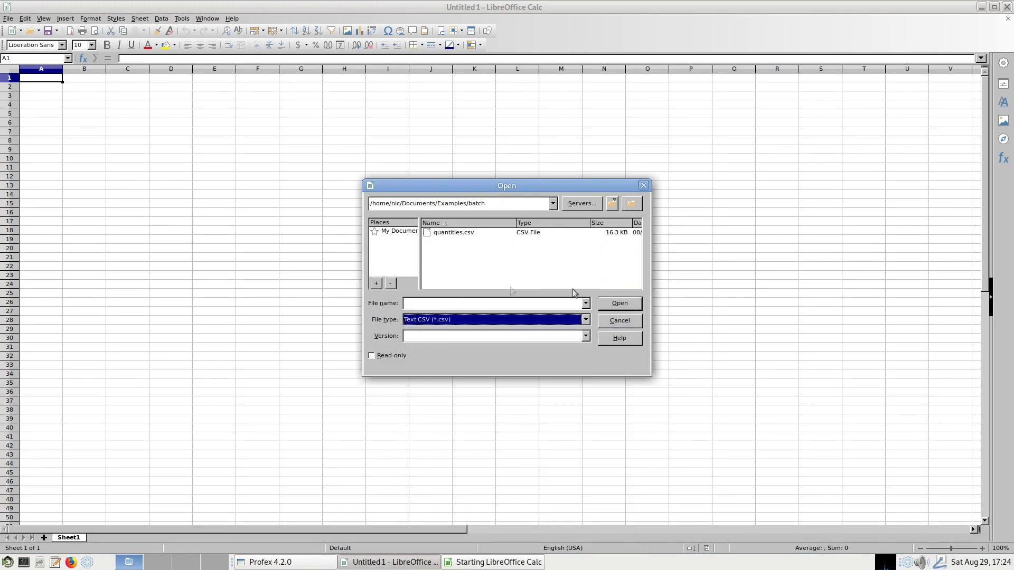
click(442, 235)
click(632, 308)
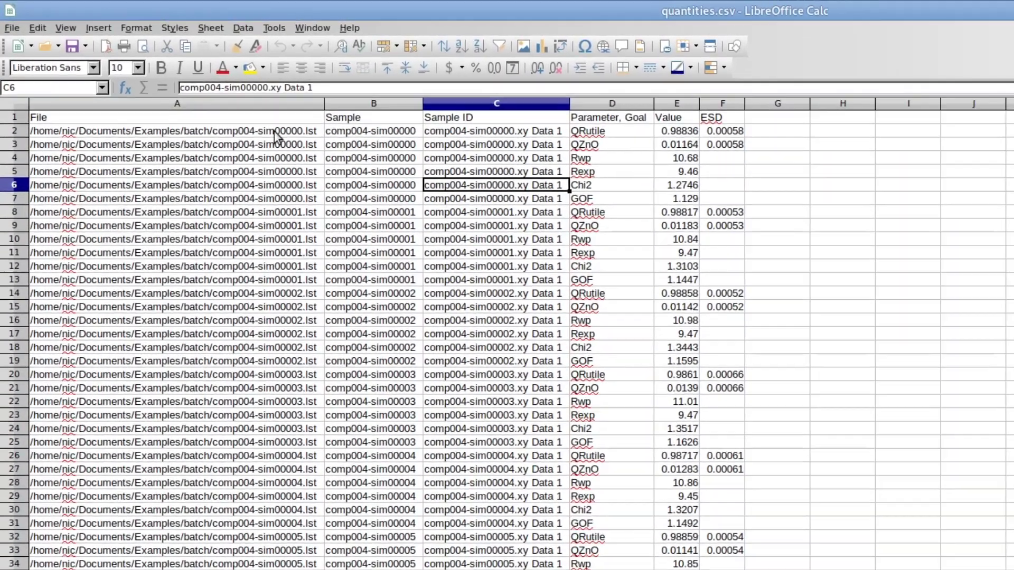
Step: Inspect the file paths, sample names and QRutile/QZnO/Rwp entries, then select columns A–F
click(213, 87)
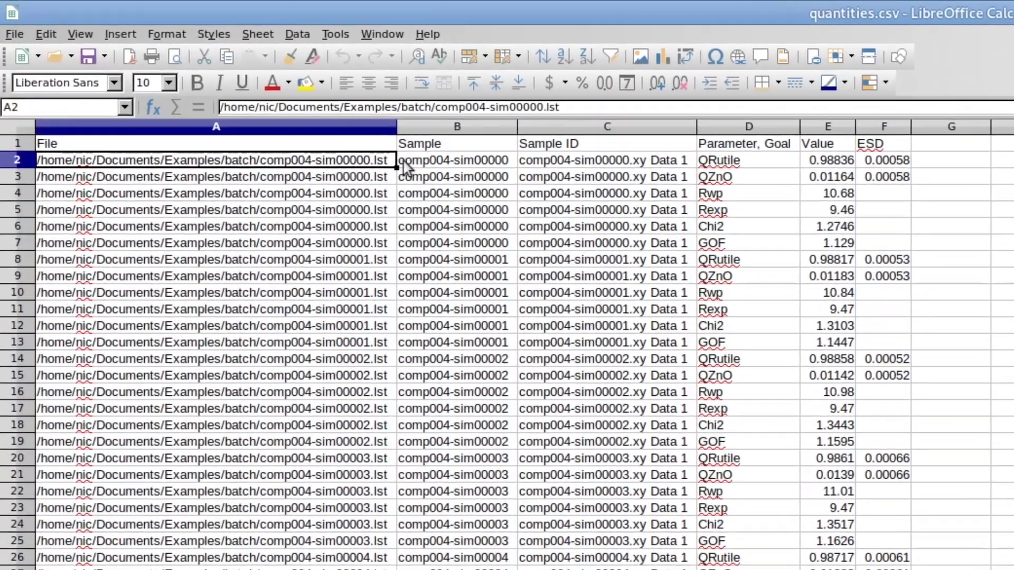
drag(470, 167, 475, 219)
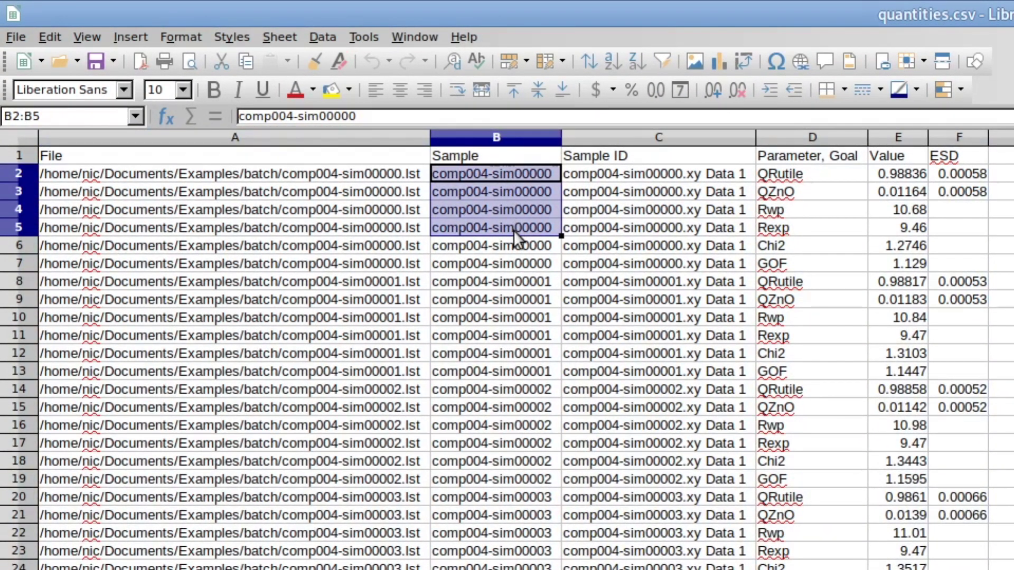
click(496, 269)
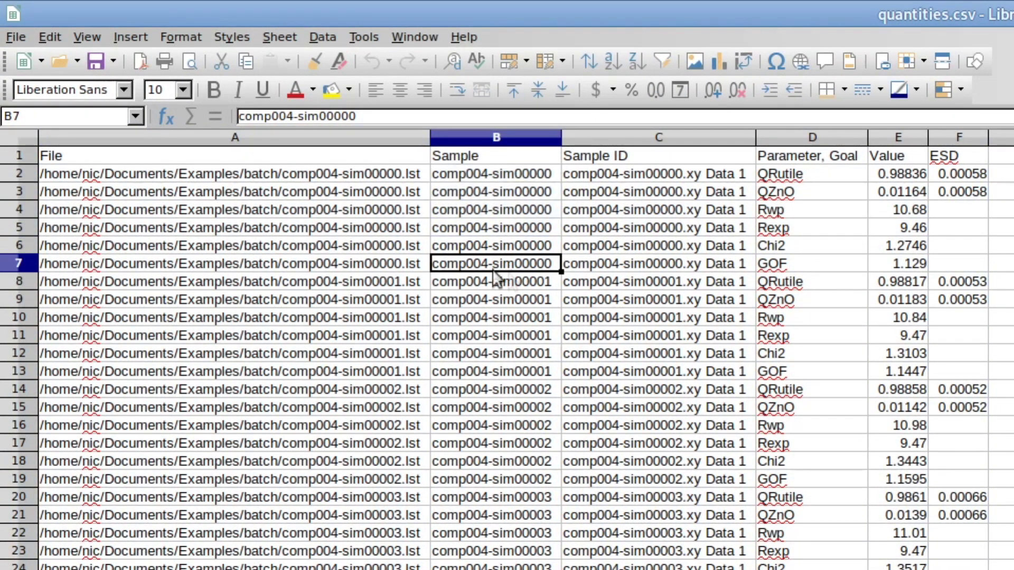
click(788, 175)
click(799, 194)
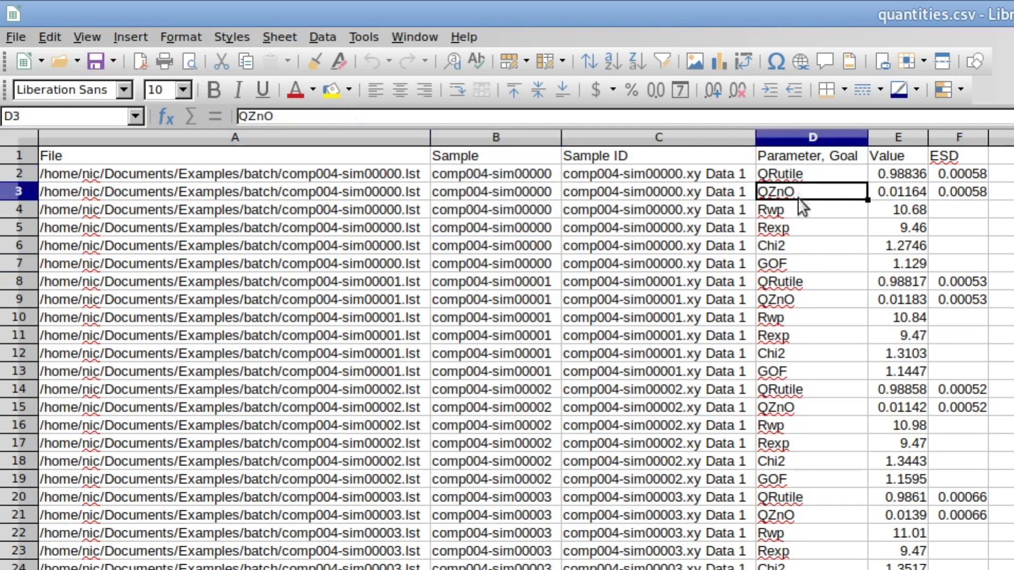
click(804, 213)
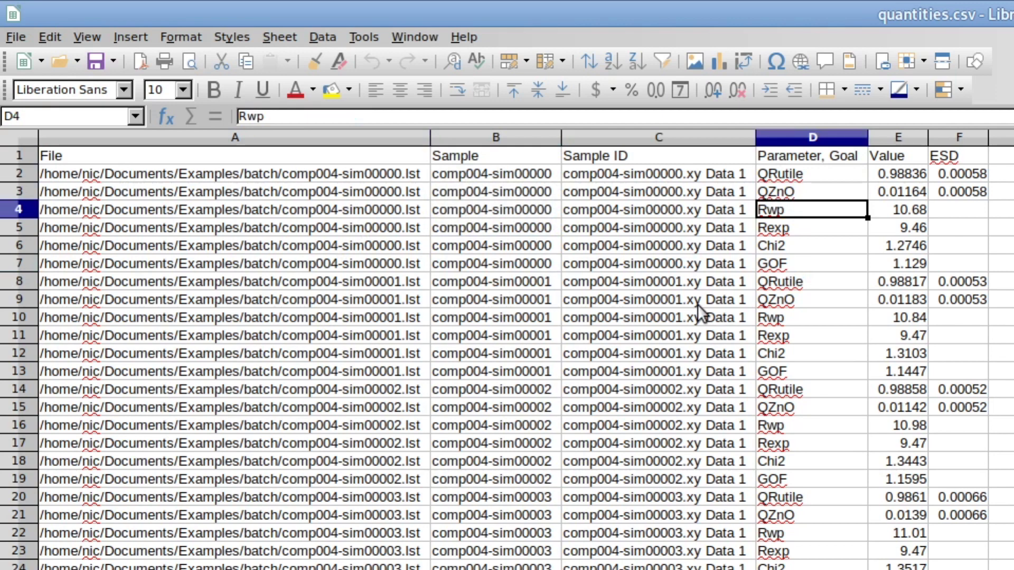
click(825, 281)
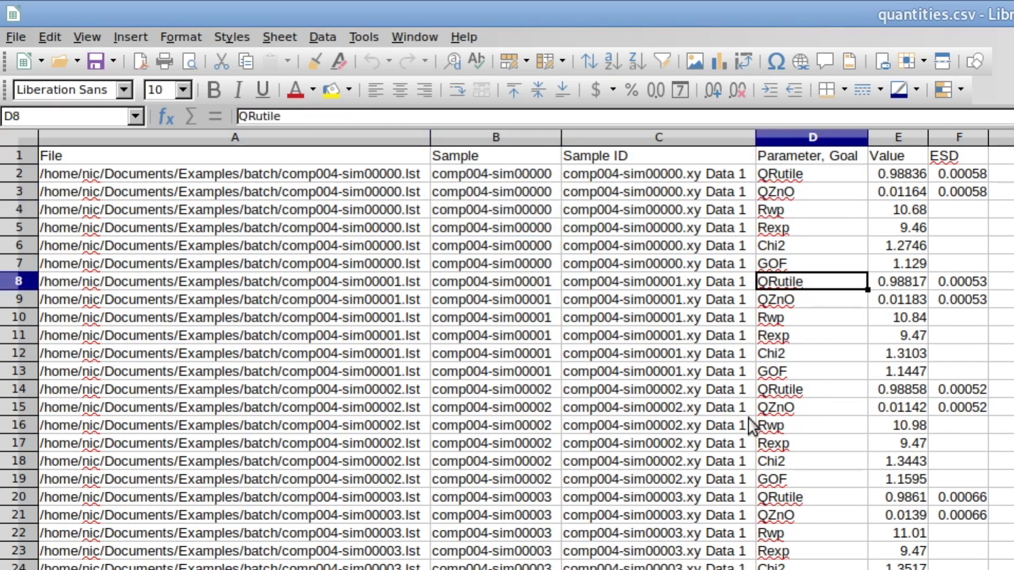
drag(346, 140, 948, 143)
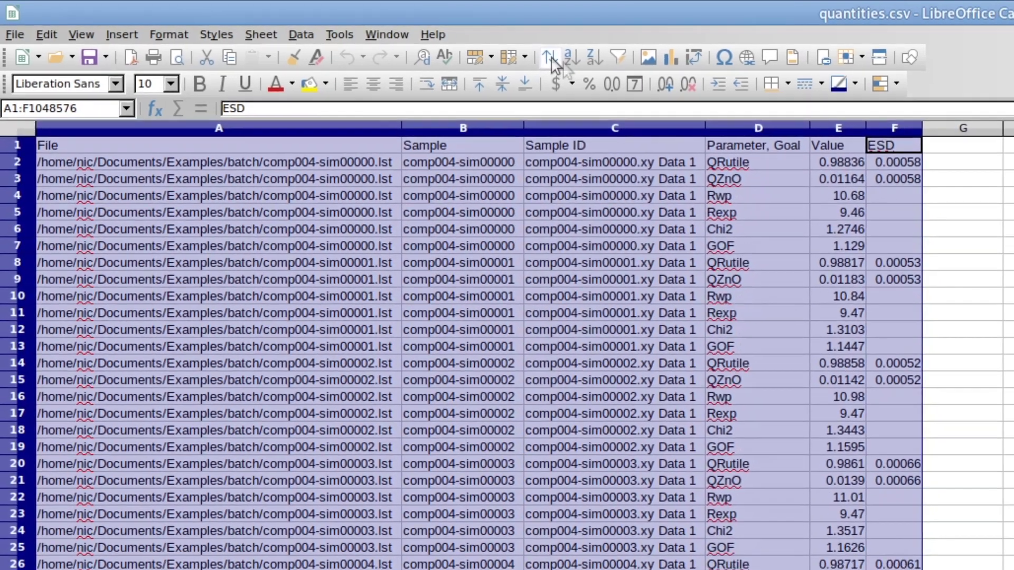
Step: Sort the selected data ascending by Sort Key 1 Parameter, Goal
click(589, 61)
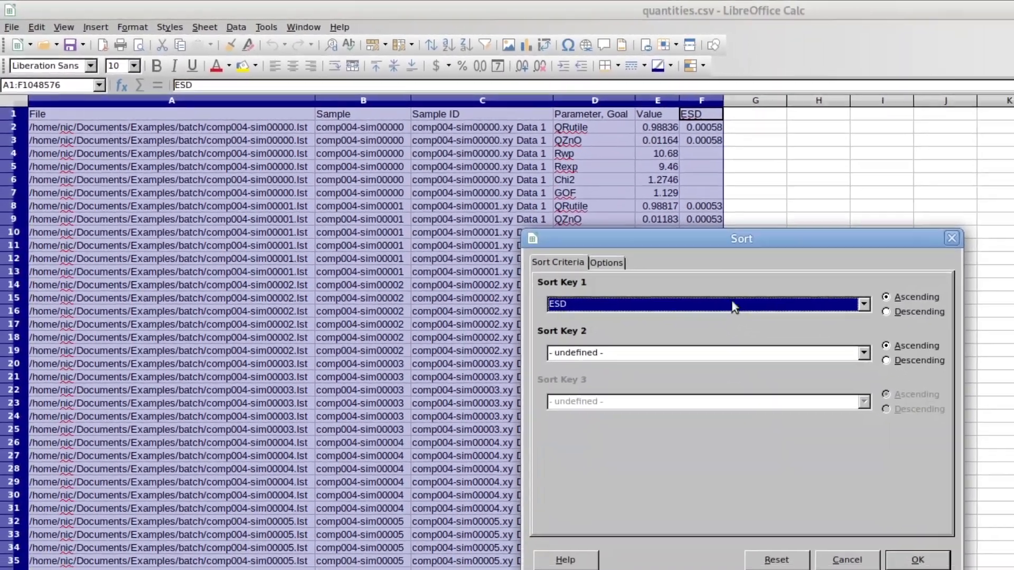
click(819, 339)
click(669, 329)
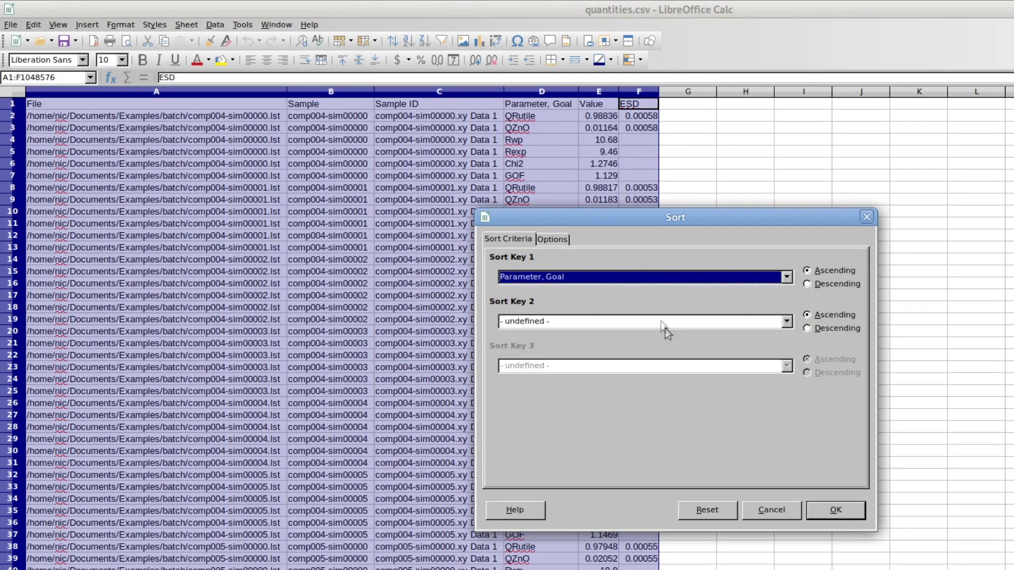
click(854, 513)
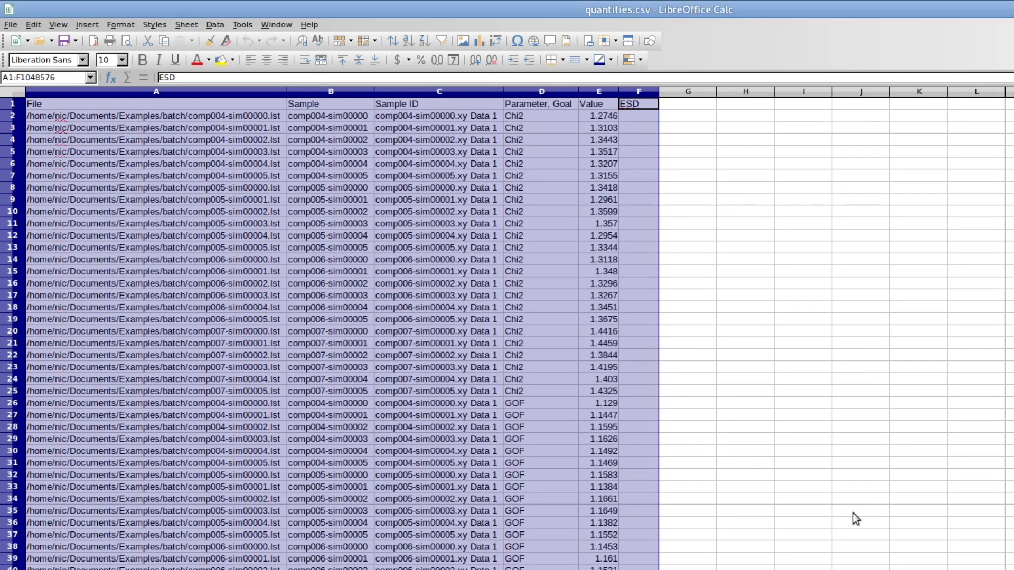
Step: Locate the first QZnO row, row 74, and select empty cell H74
click(529, 127)
click(543, 404)
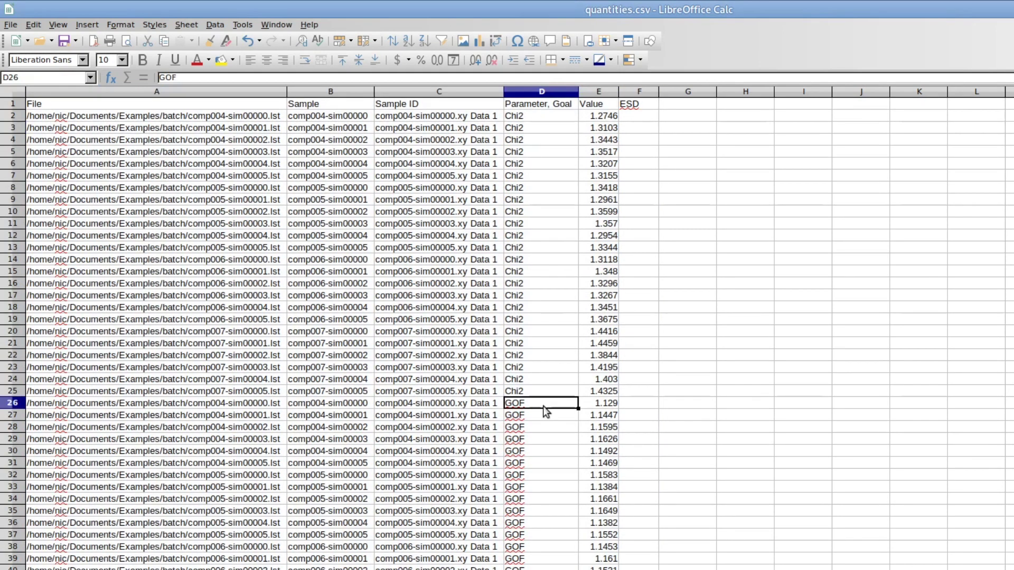
scroll(545, 407, down, 16)
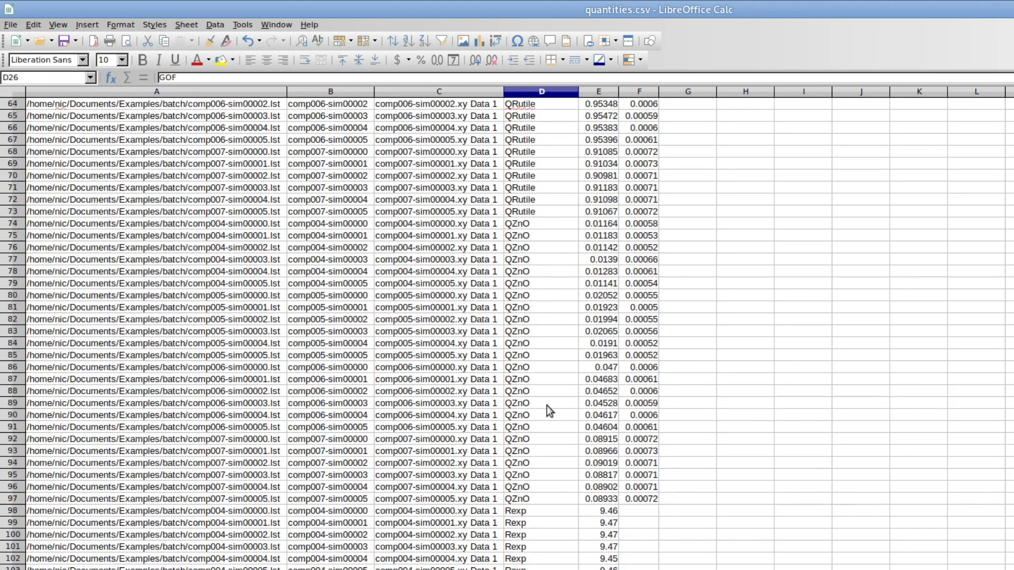
click(534, 227)
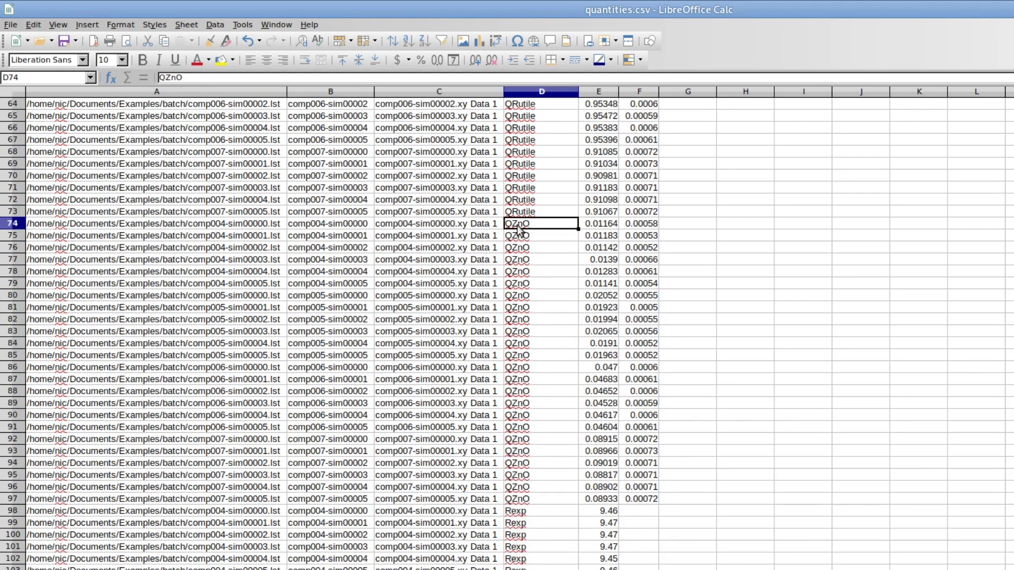
click(749, 226)
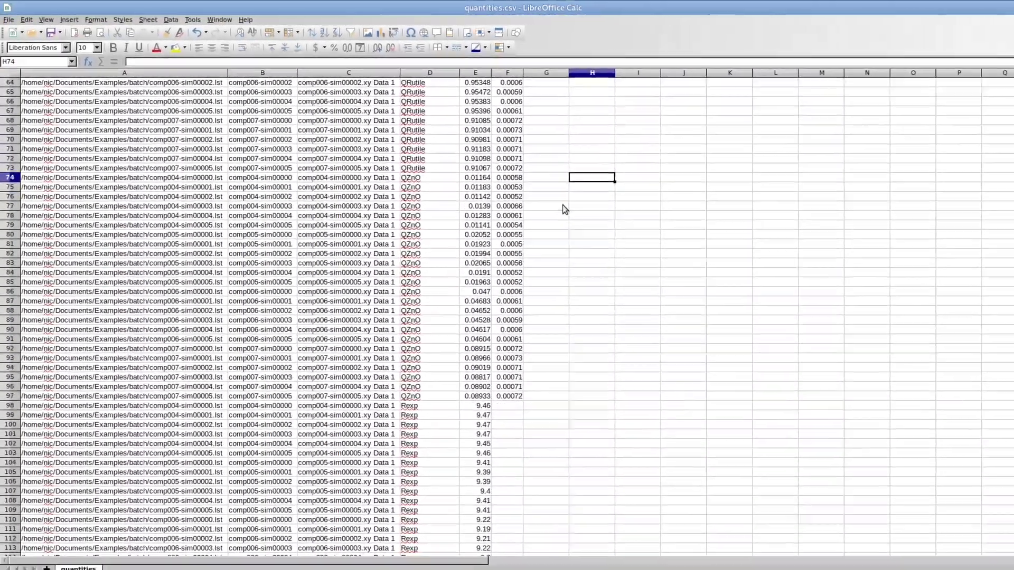
Step: Enter =AVERAGE(E74:E79) in H74 and =STDEV(E74:E79) in I74
text(=average()
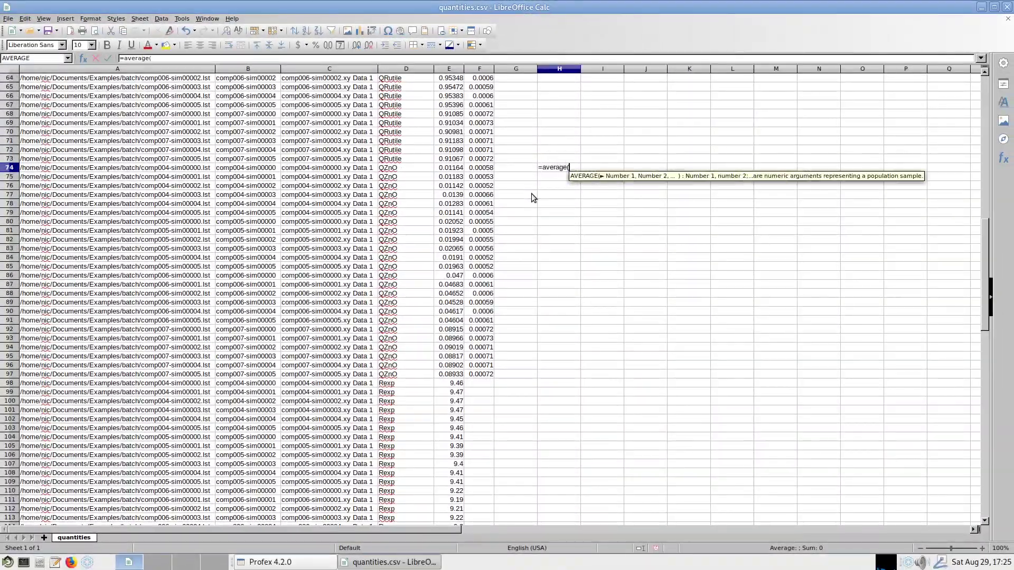
drag(450, 168, 447, 218)
key(Return)
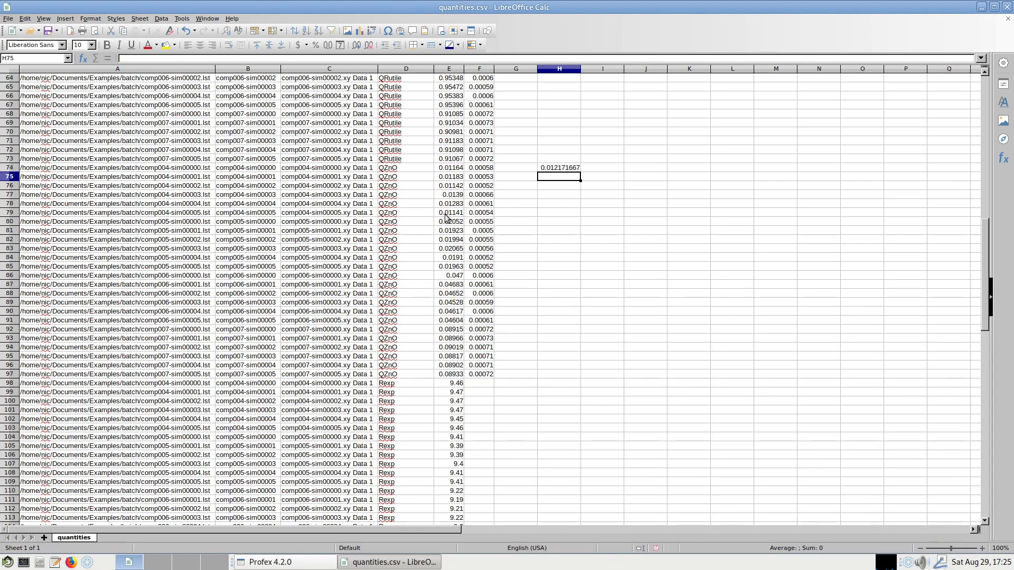
click(595, 172)
text(=stdev()
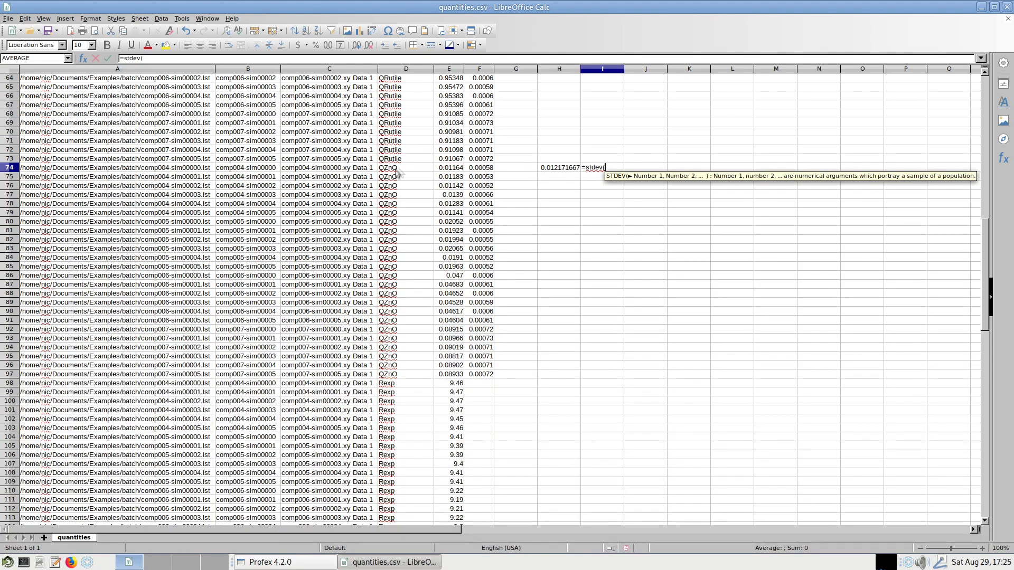
drag(449, 168, 450, 218)
text())
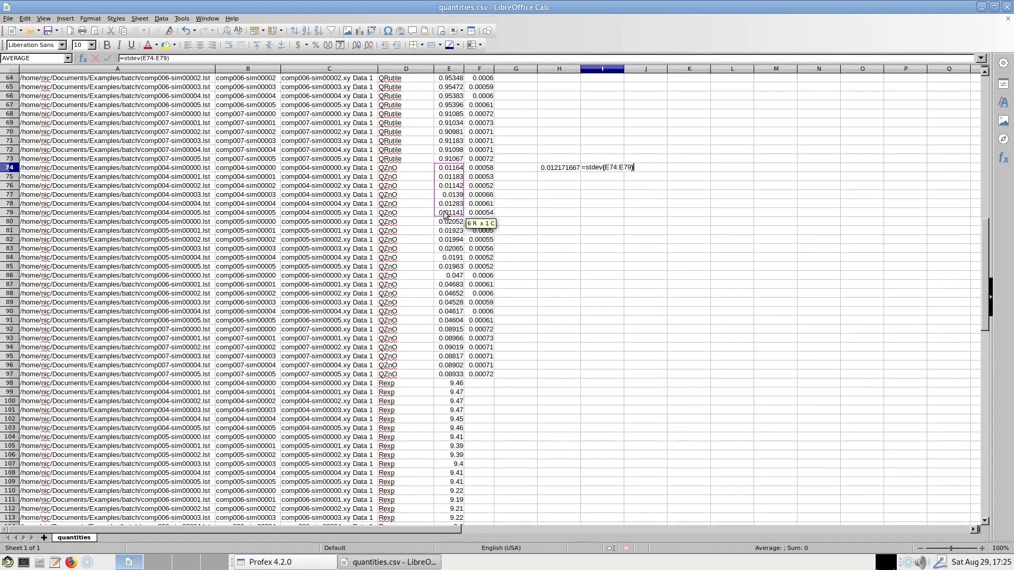
key(Return)
Step: Copy H74:I74 and paste it into H80, H86 and H92 for the remaining groups
drag(562, 168, 606, 169)
key(ctrl+c)
key(Down)
key(Down)
key(Down)
key(Down)
key(Down)
key(Down)
key(ctrl+v)
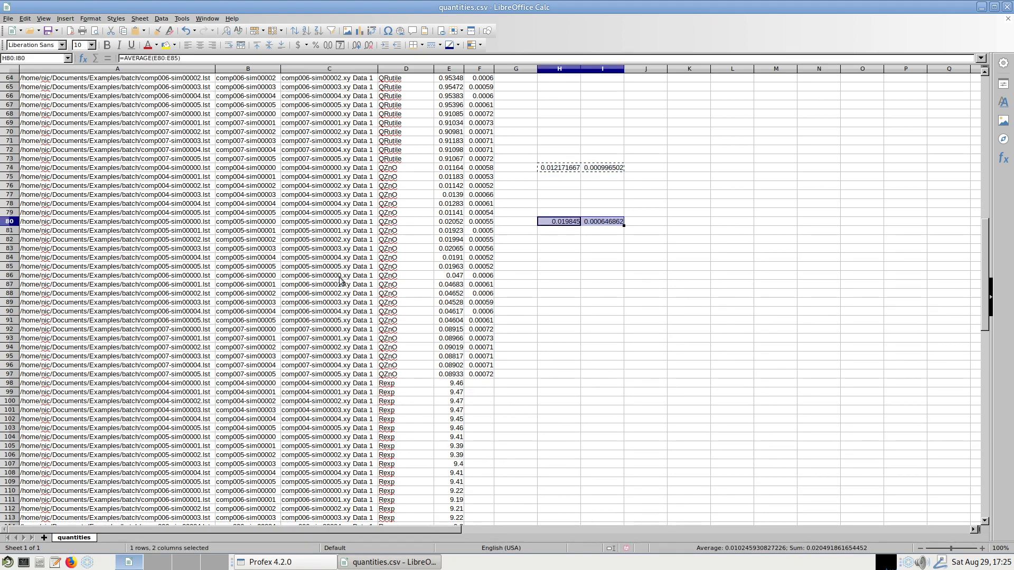
key(Down)
key(Down)
key(Down)
key(Down)
key(Down)
key(Down)
key(ctrl+v)
click(341, 323)
click(559, 329)
key(ctrl+v)
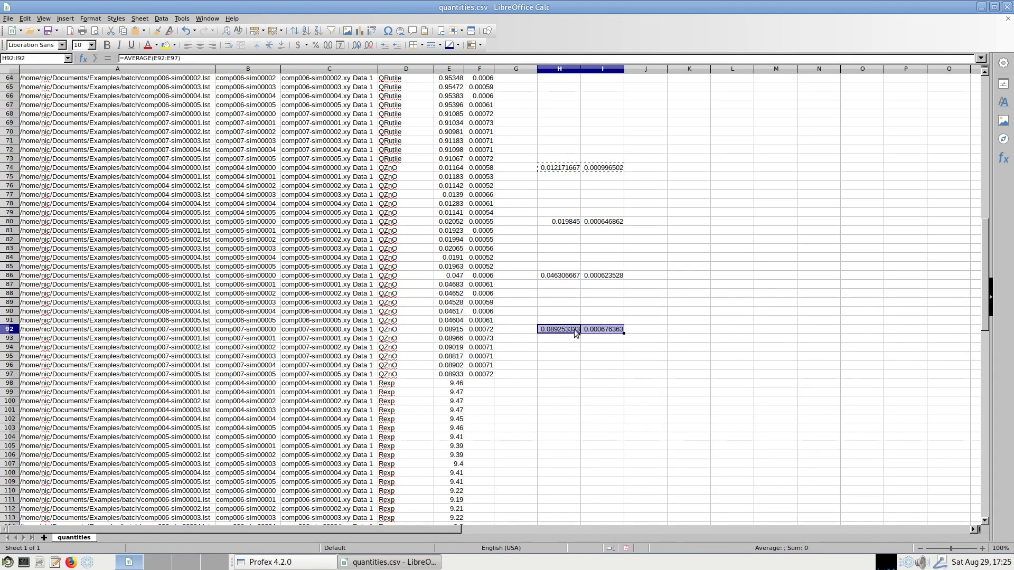
click(568, 346)
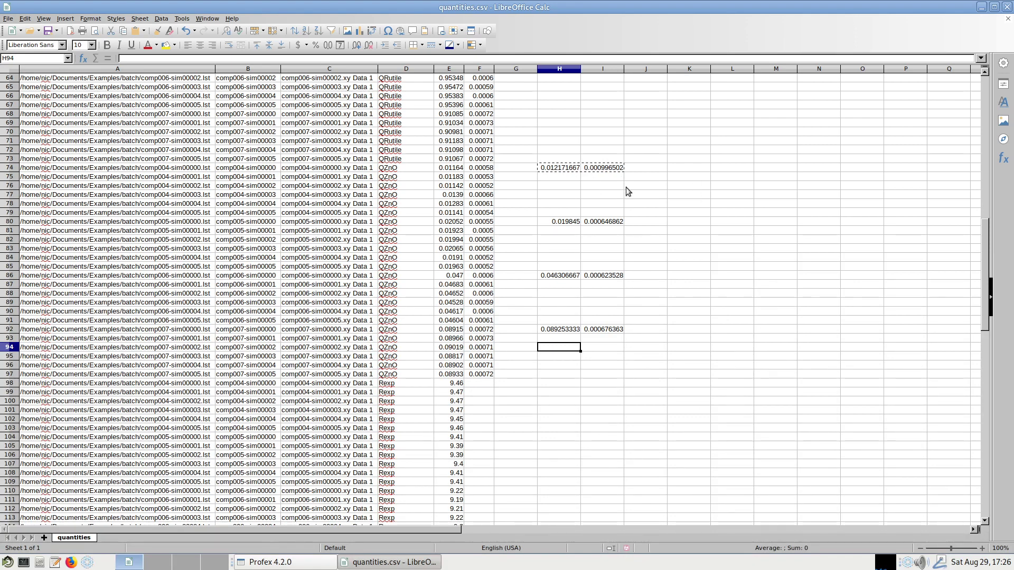
click(645, 187)
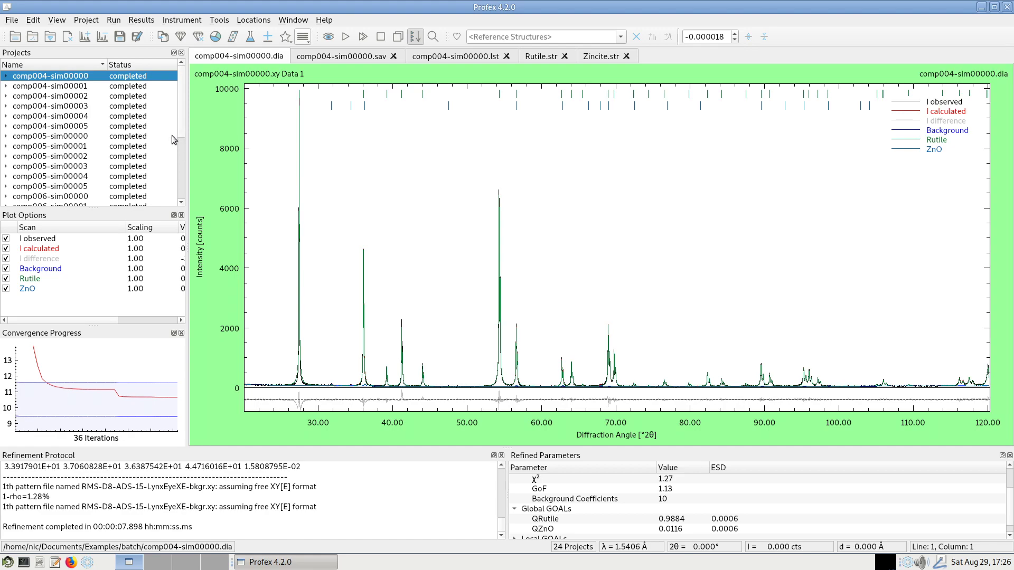
Step: Select comp004-sim00003 through comp005-sim00002 and open Batch refinement with those six ticked
click(82, 107)
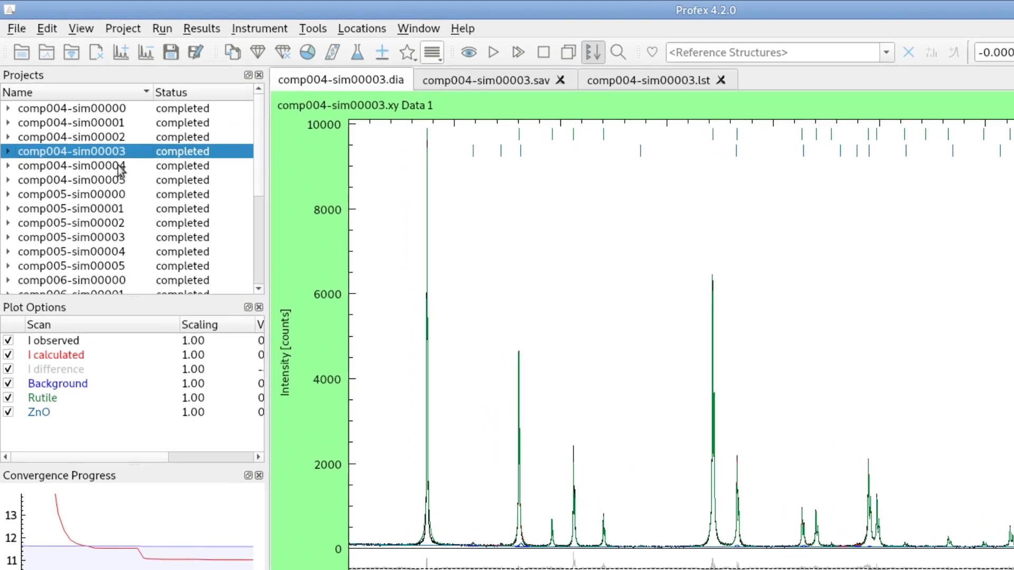
click(90, 122)
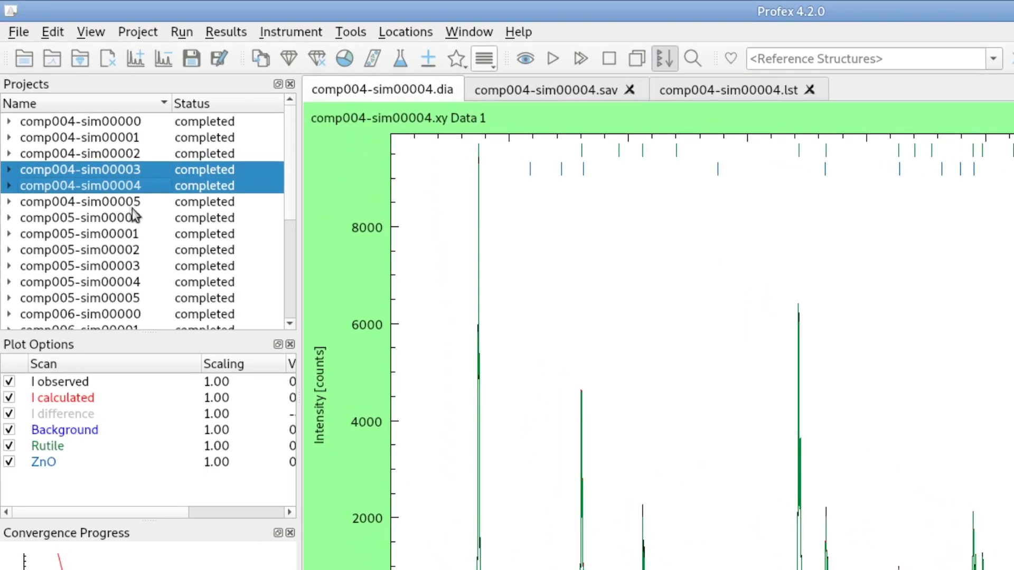
ctrl+click(128, 202)
ctrl+click(88, 219)
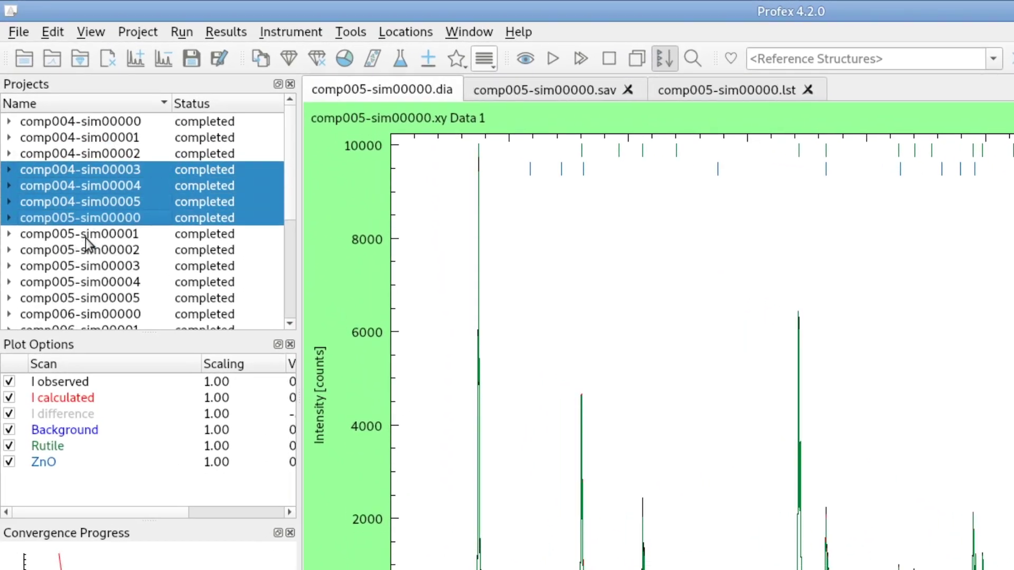
ctrl+click(87, 234)
ctrl+click(88, 251)
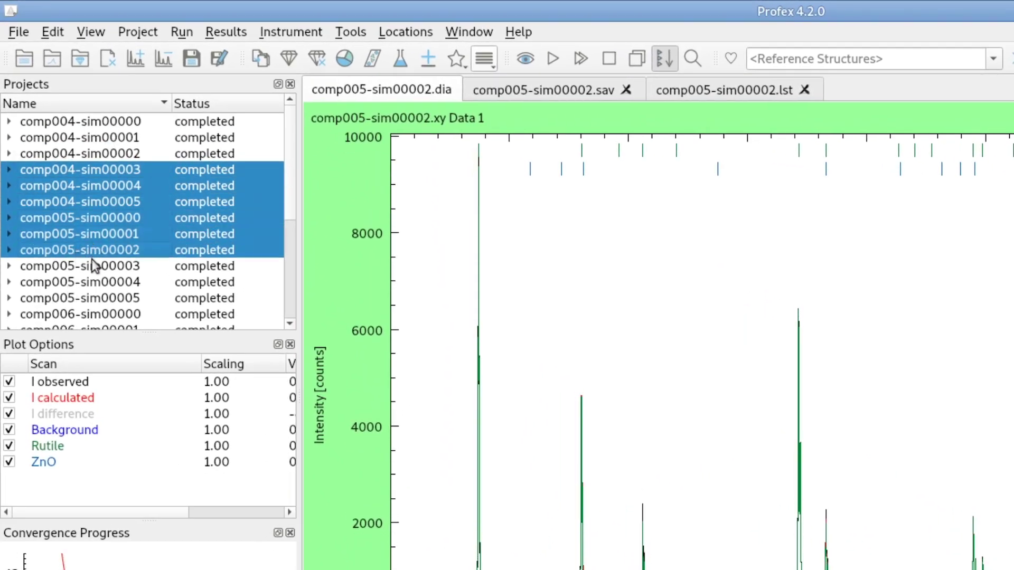
click(580, 58)
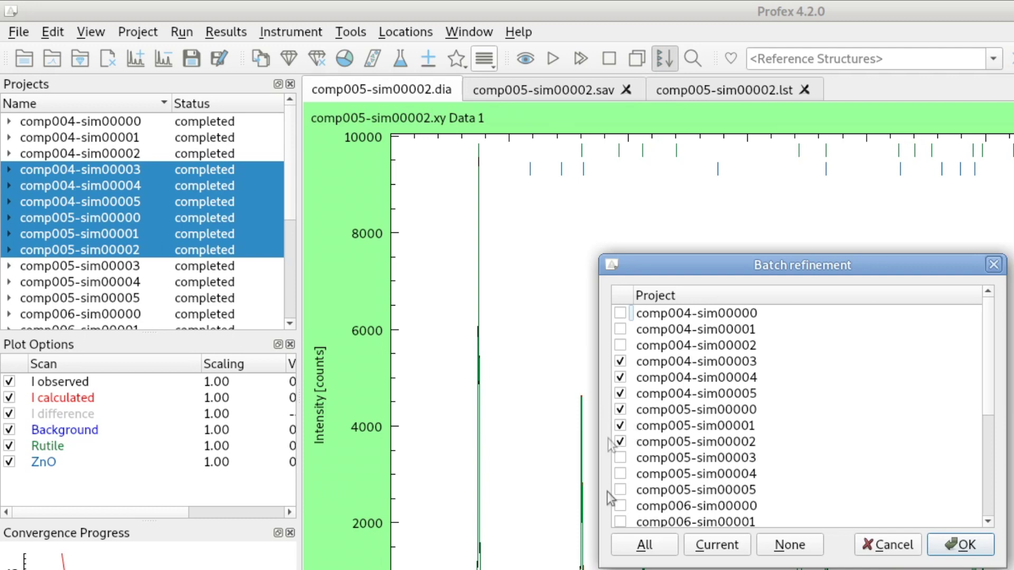
Step: Try the All, Current and None selections in the Batch refinement list, ending with nothing ticked
click(662, 548)
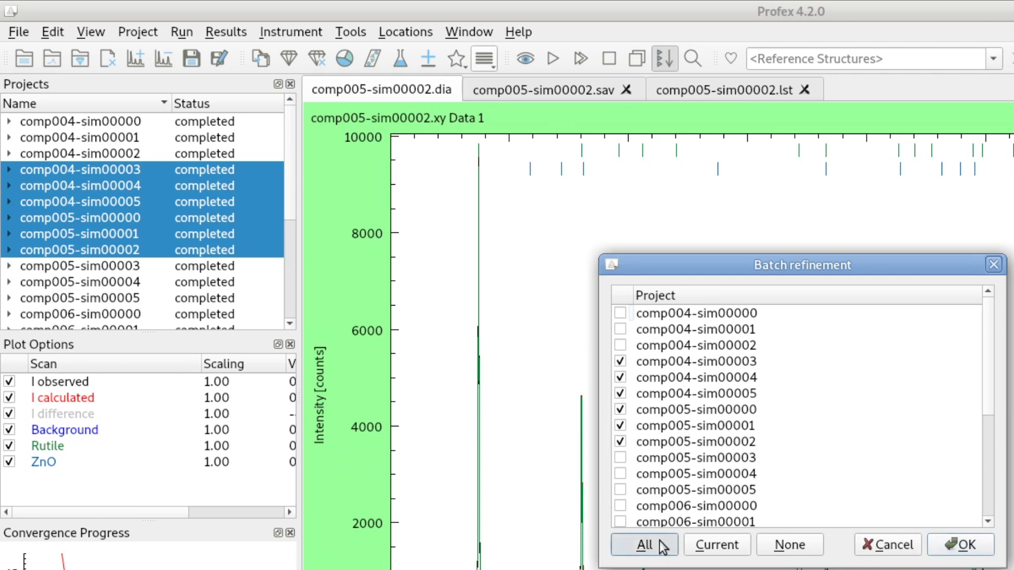
click(743, 552)
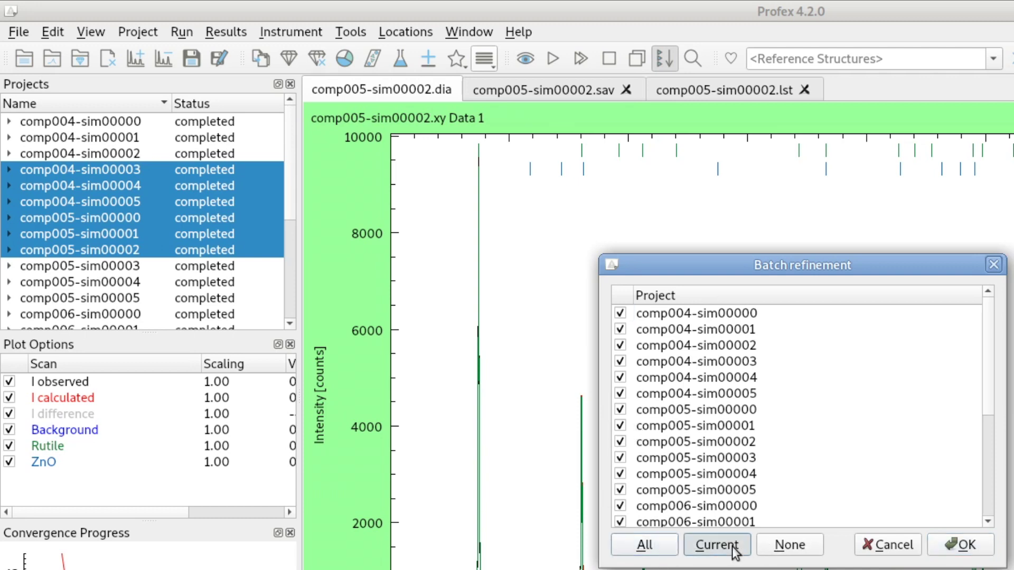
click(620, 347)
click(620, 362)
click(621, 394)
click(620, 410)
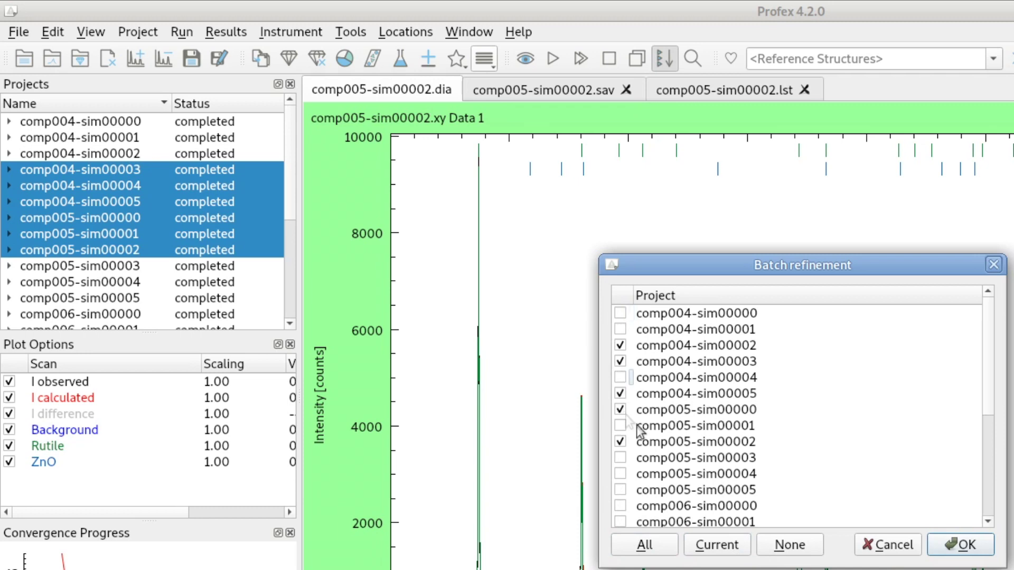
click(787, 545)
click(645, 546)
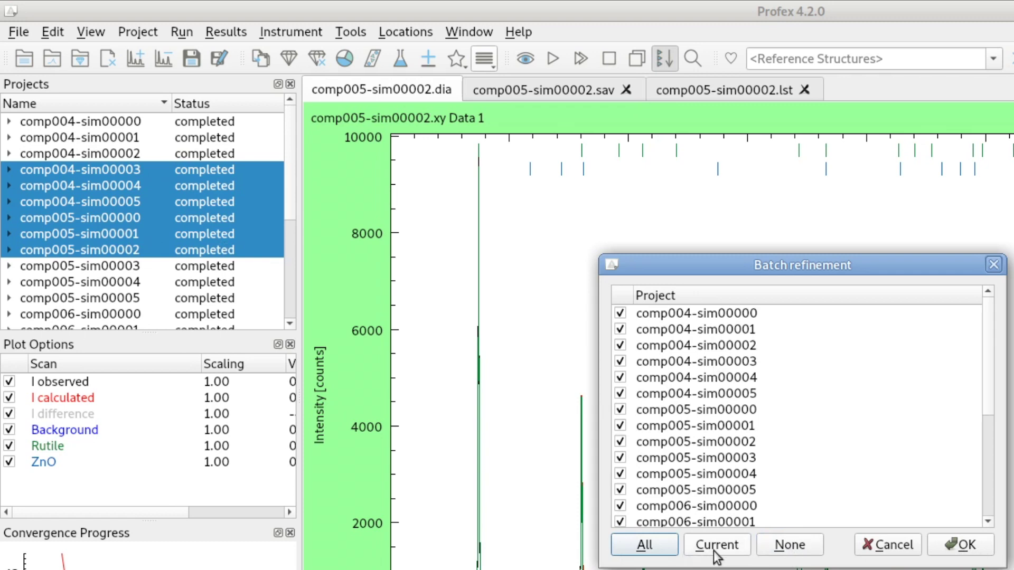
click(788, 547)
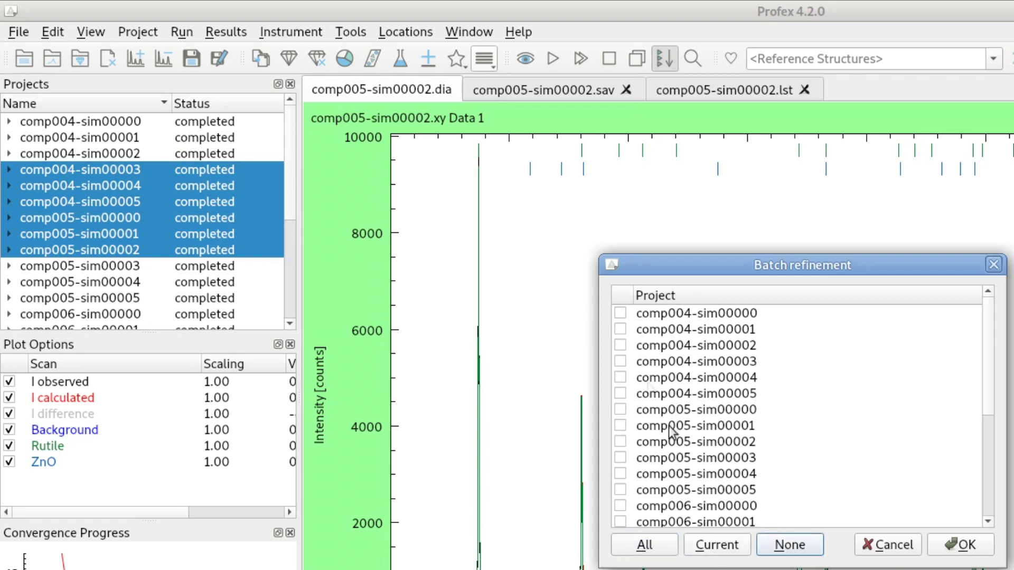
Step: Tick comp004-sim00004 through comp005-sim00004 and start the batch refinement
click(620, 378)
click(620, 393)
click(620, 410)
click(620, 426)
click(620, 442)
click(620, 457)
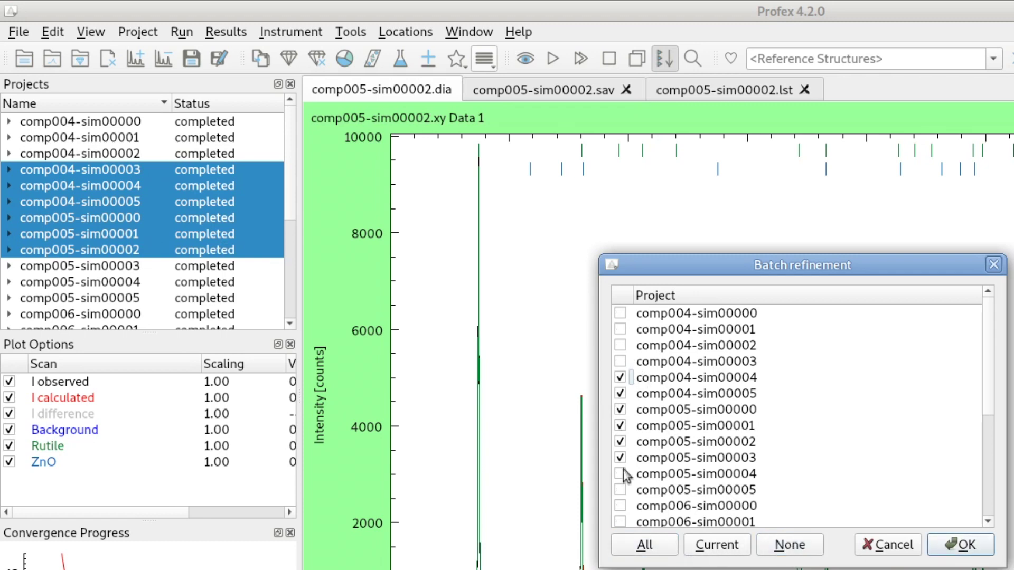
click(620, 474)
click(969, 546)
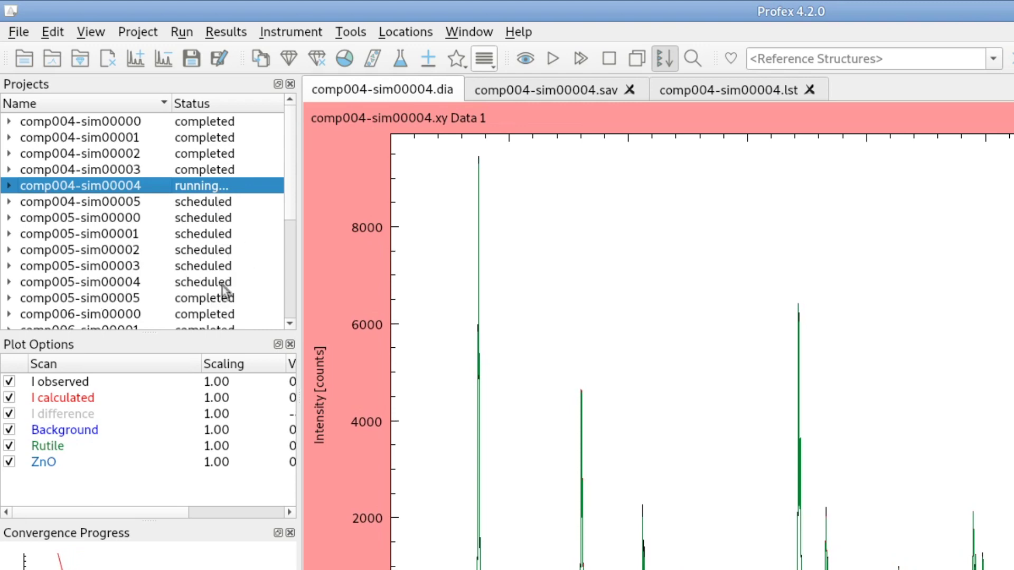
Step: Review comp004-sim00001 and comp004-sim00002, then refine comp004-sim00000 alongside the running batch
click(195, 139)
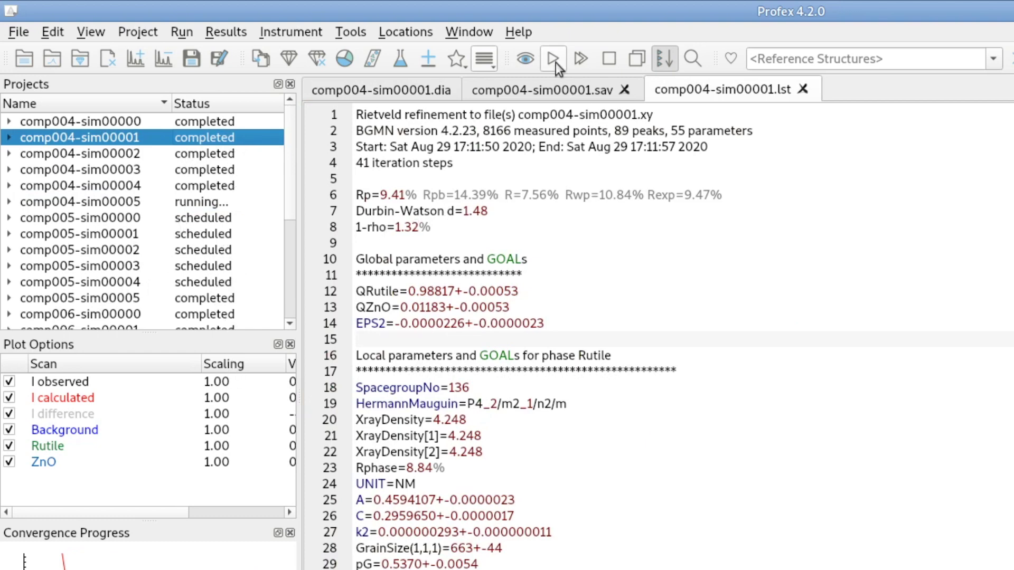
click(205, 154)
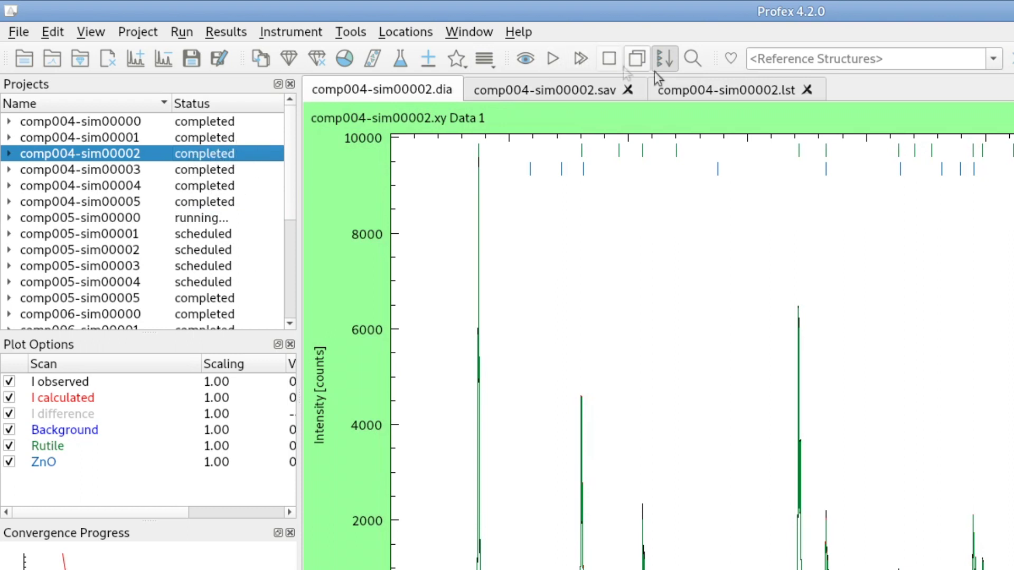
click(210, 123)
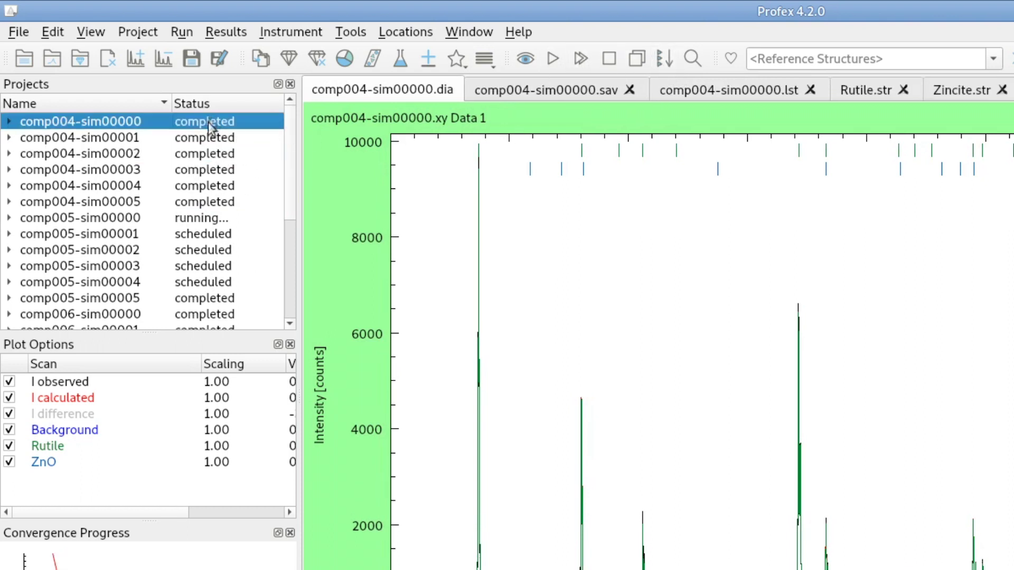
click(552, 59)
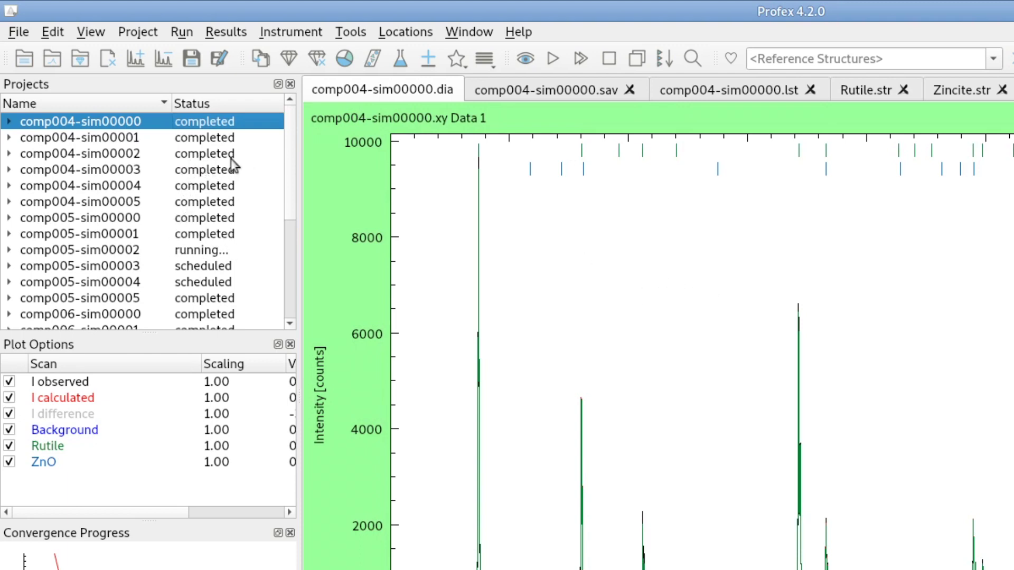
Step: Queue comp005-sim00005 for refinement and run comp004-sim00001's refinement again
click(200, 298)
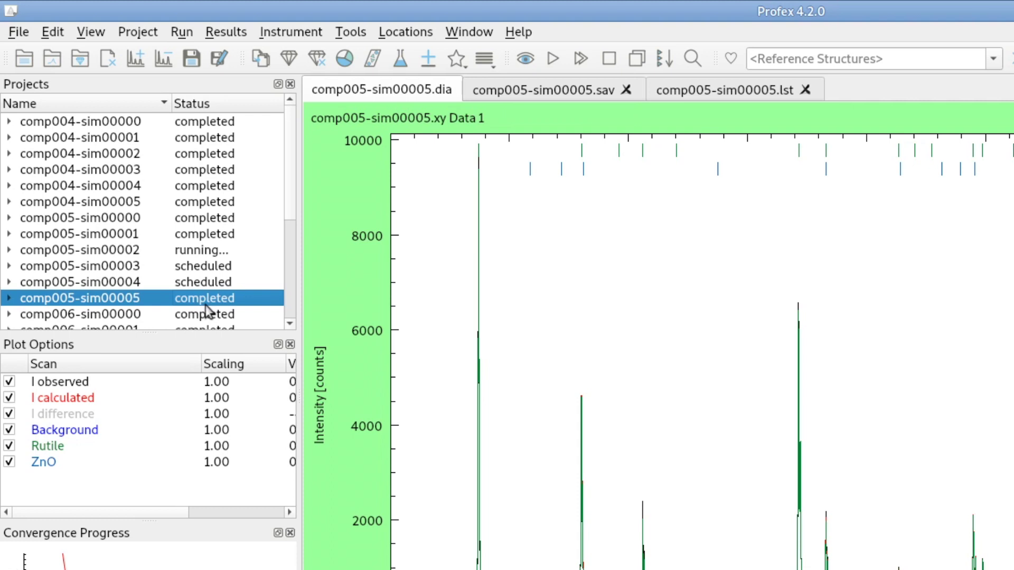
click(214, 319)
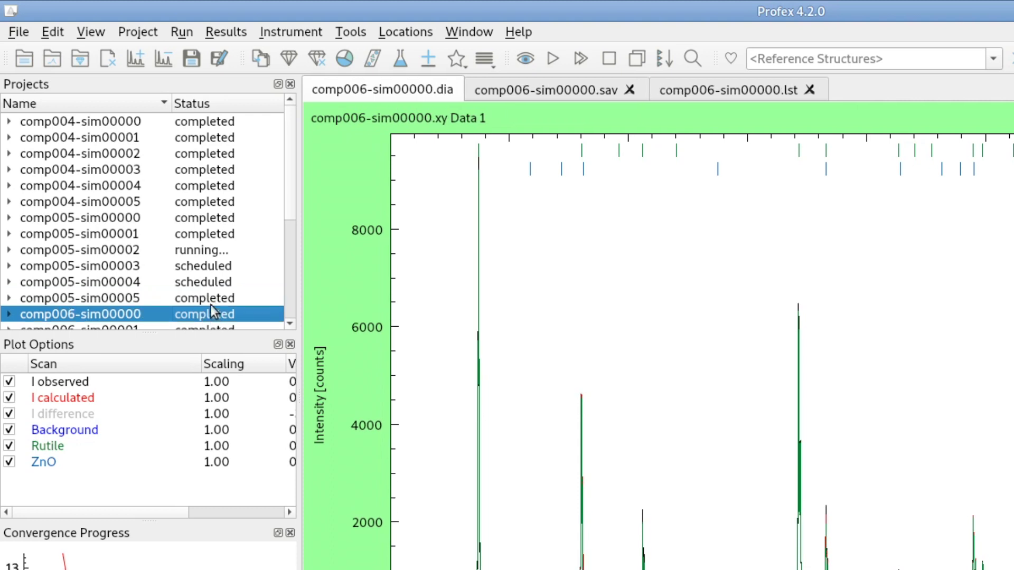
click(211, 305)
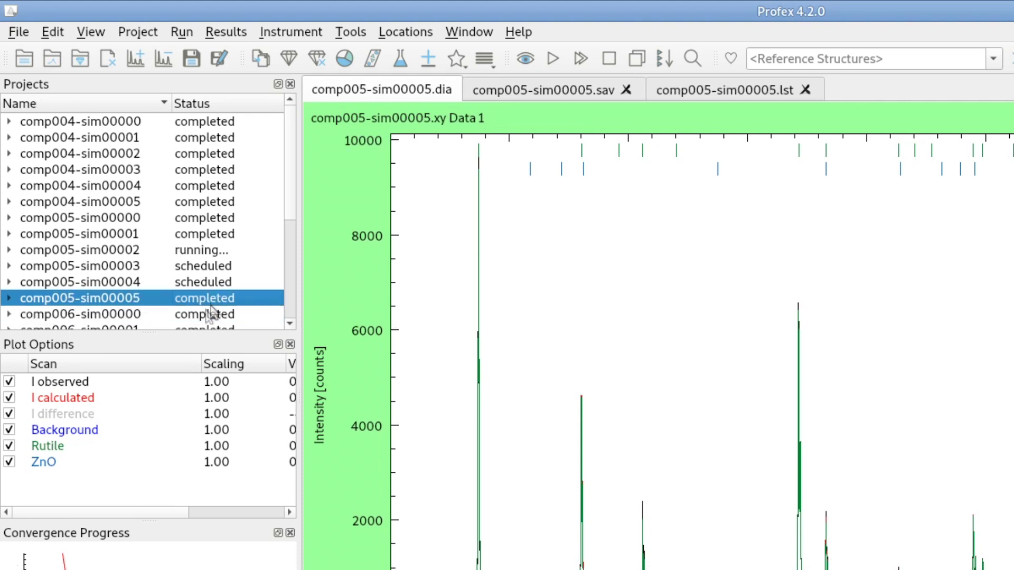
click(585, 56)
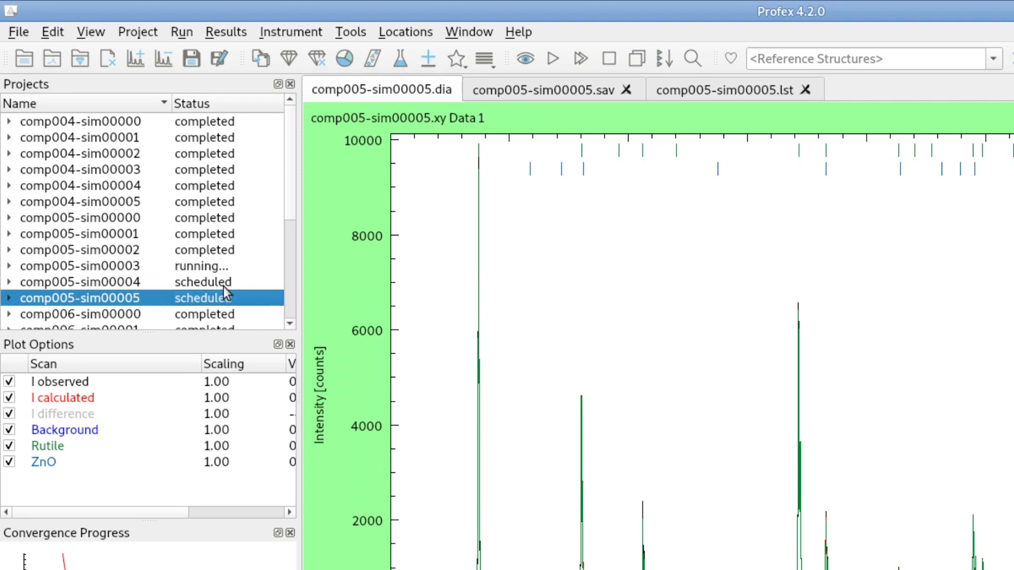
click(204, 138)
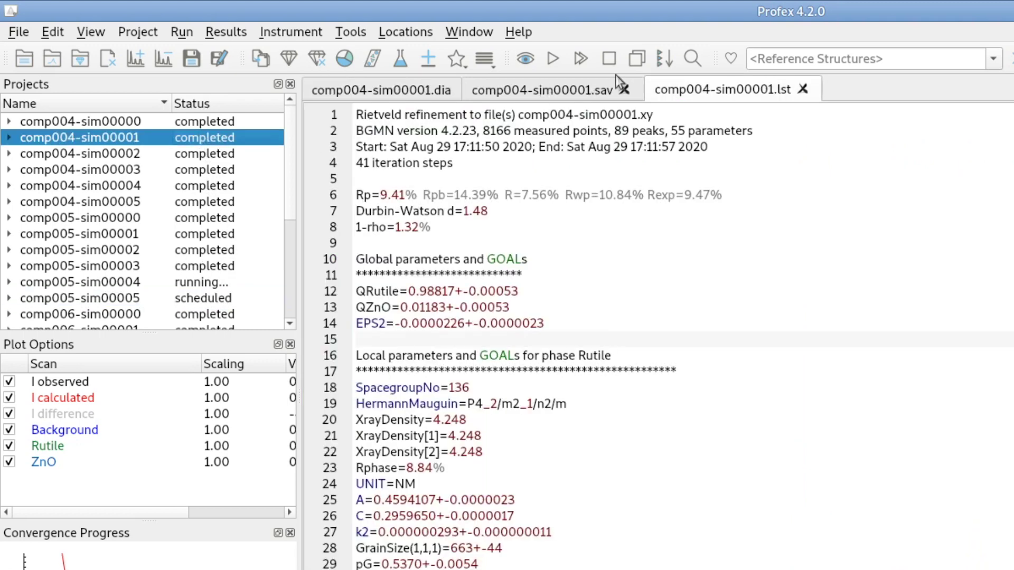
click(550, 58)
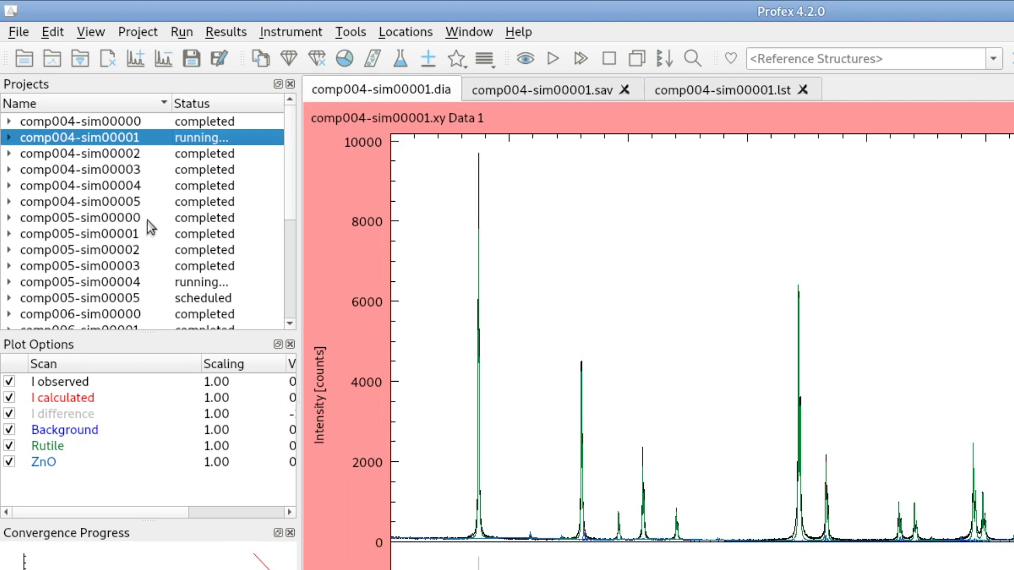